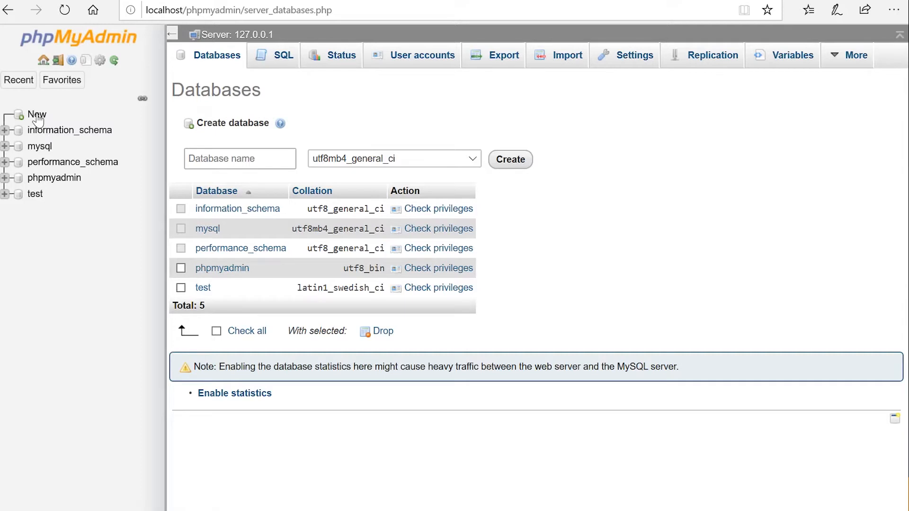
Step: Create a new database named 'new', replacing the first-typed name 'test'
left_click(190, 159)
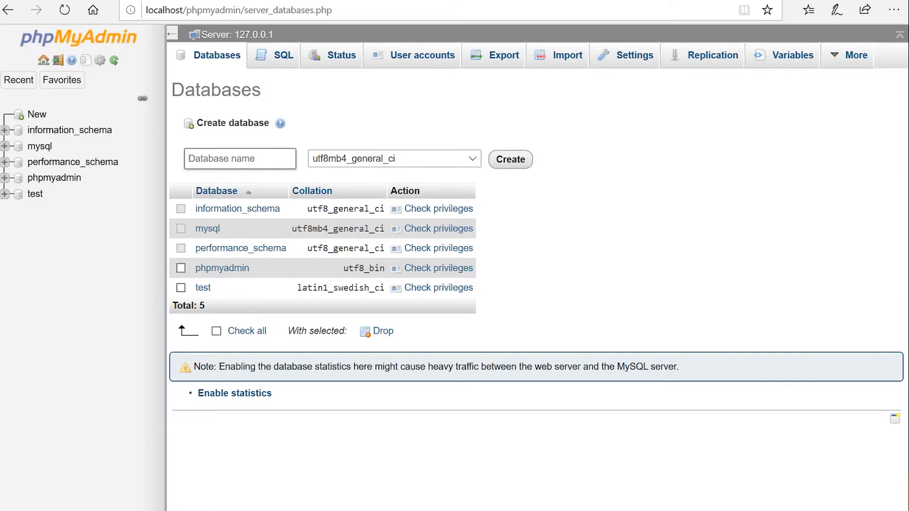
type("test")
left_click_drag(227, 161, 160, 162)
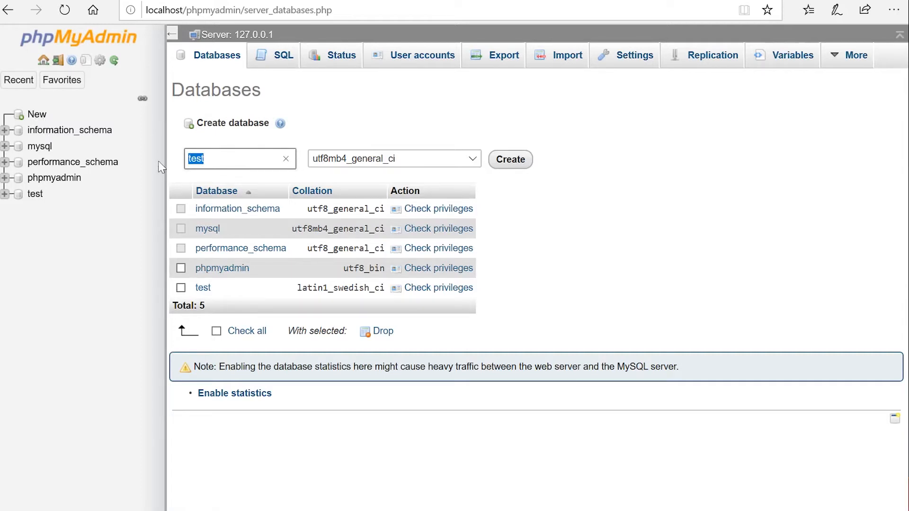
type("new")
left_click(511, 160)
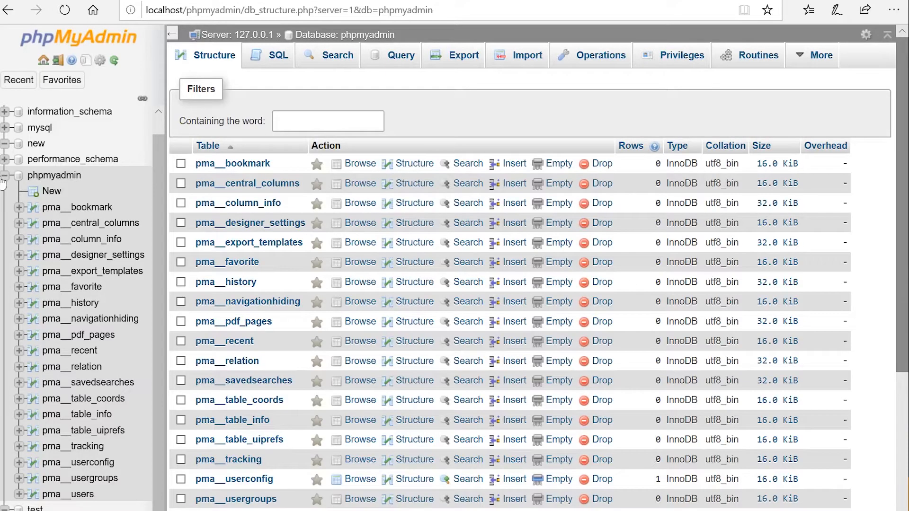
Step: Look over the phpmyadmin database's tables, then open the new database's structure page
left_click(4, 176)
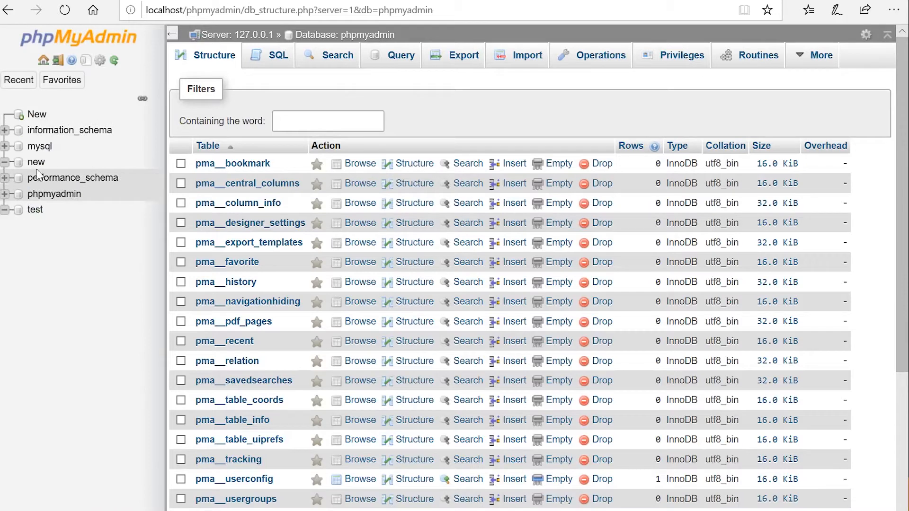
left_click(60, 194)
scroll(416, 216, "down", 4)
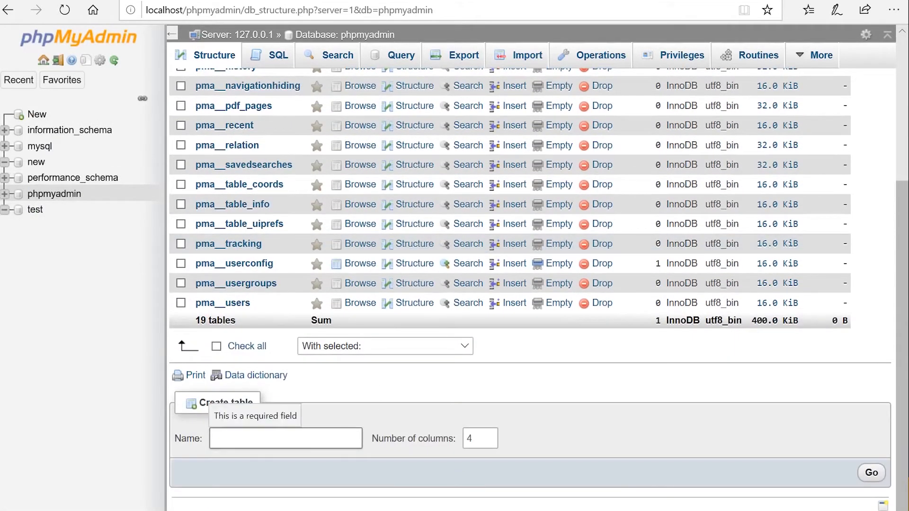
left_click(41, 166)
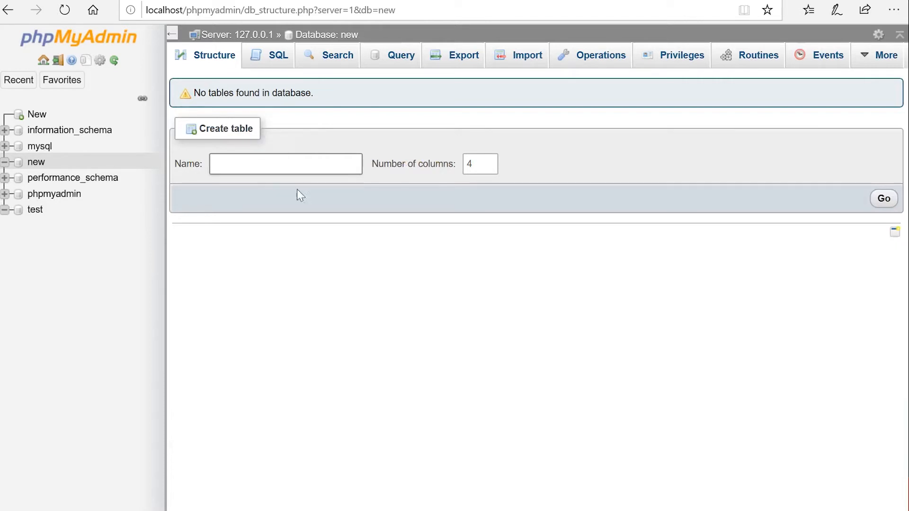
Step: Start a table named 'test' with 2 columns in database new
type("test")
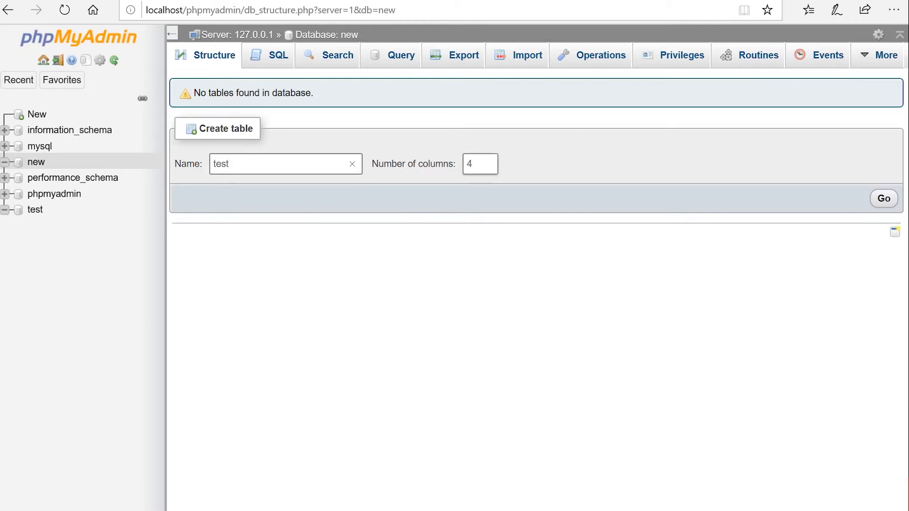
key("Tab")
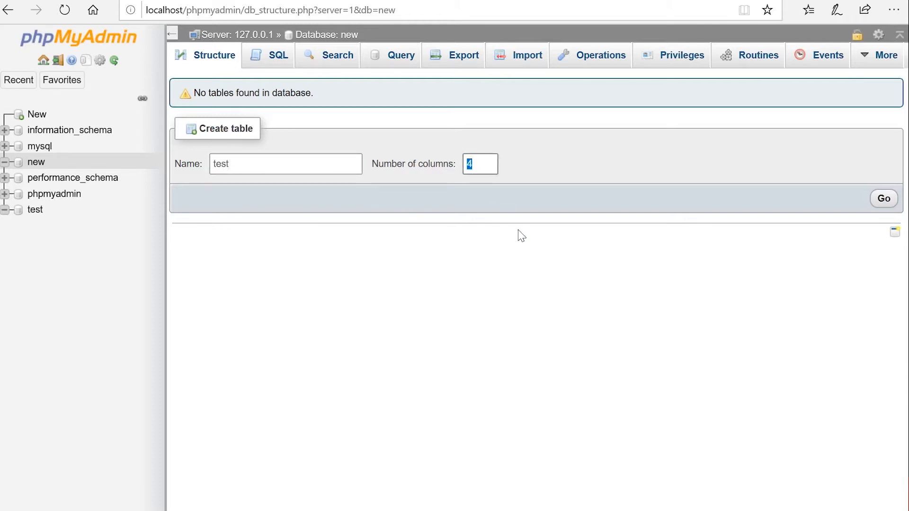
type("1")
key("BackSpace")
type("2")
left_click(881, 202)
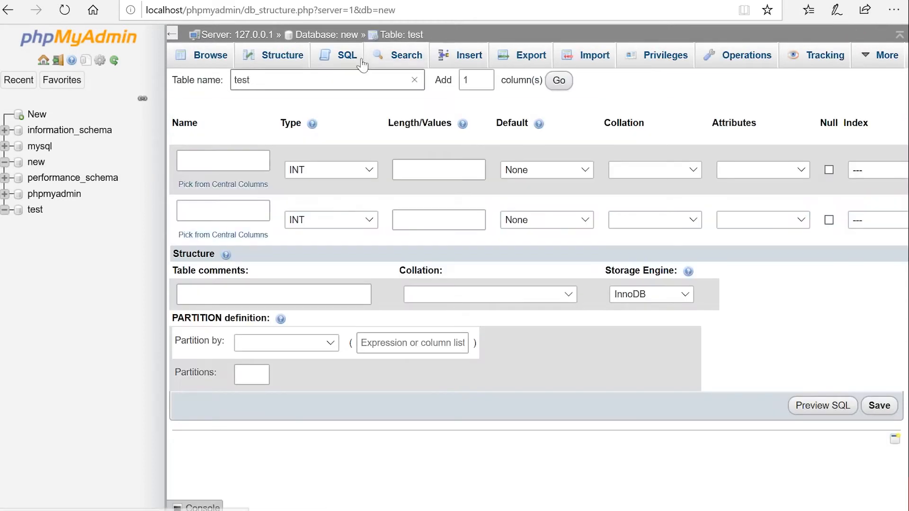
Step: Name the two columns id and test and make both VARCHAR
left_click(223, 161)
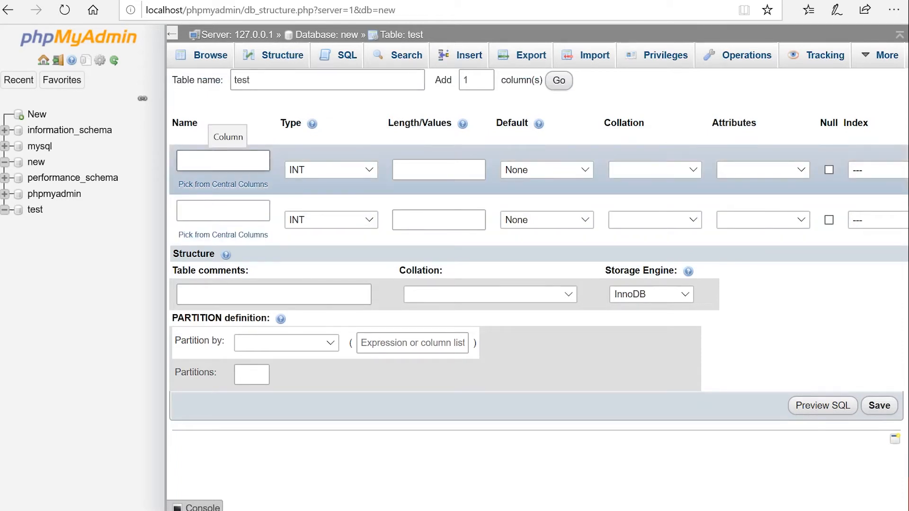
type("id")
left_click(227, 211)
type("tes")
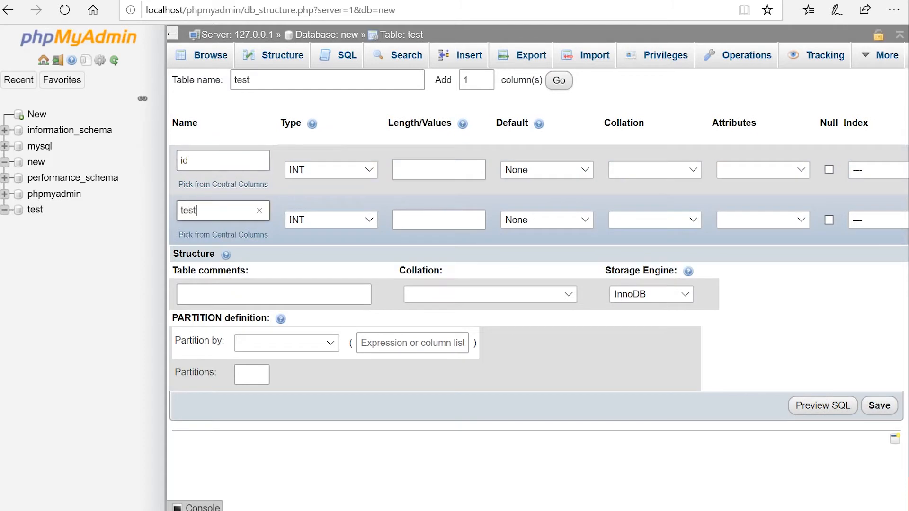
type("t")
left_click(325, 167)
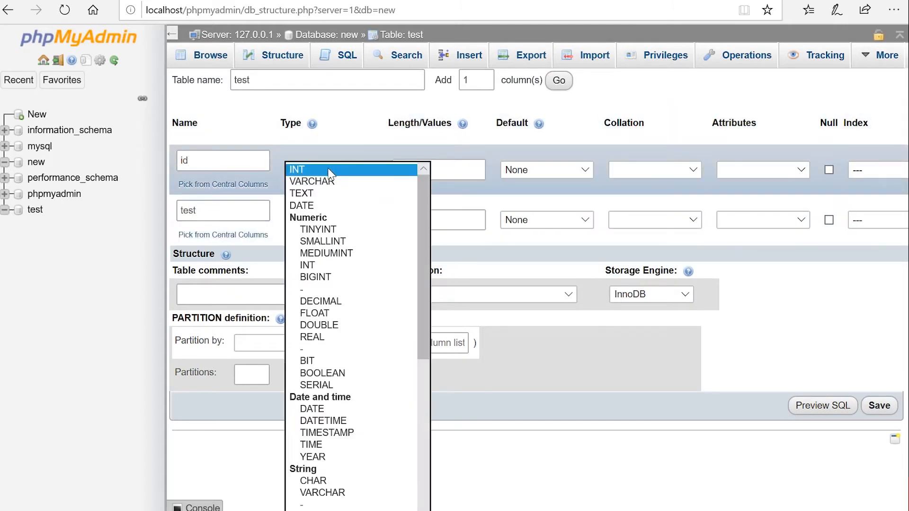
left_click(332, 181)
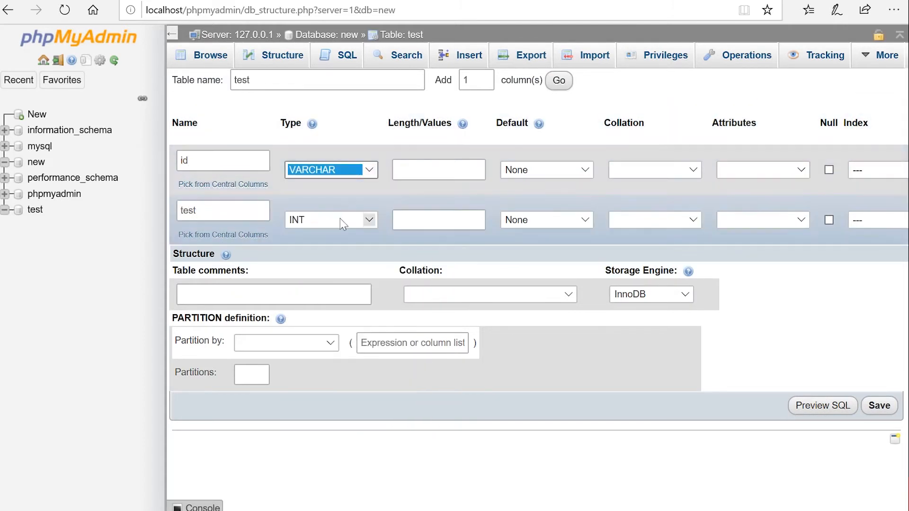
left_click(340, 216)
left_click(339, 183)
Step: Give id length 19 and test length 109, then save the table
left_click(425, 170)
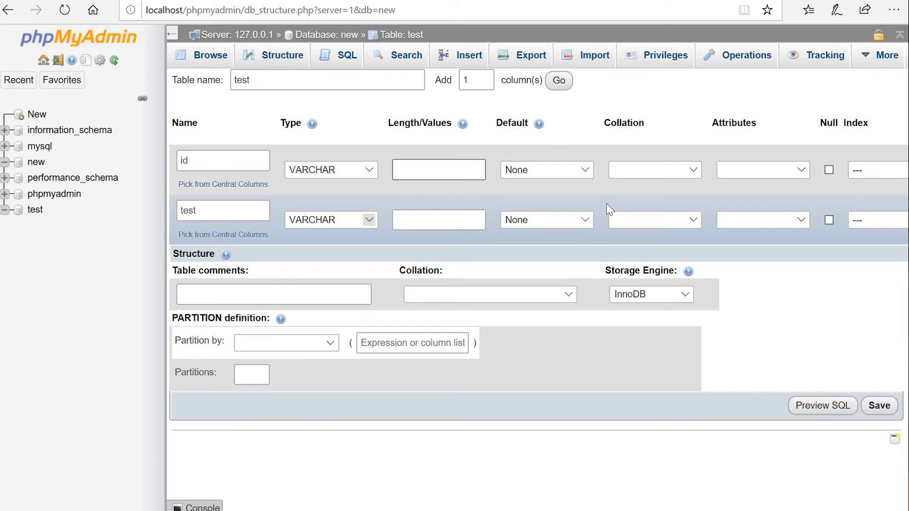
left_click(879, 404)
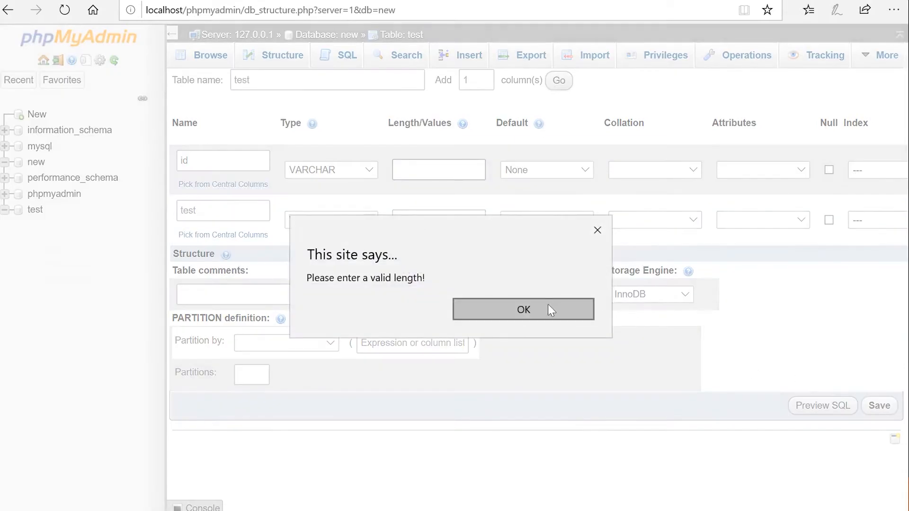
left_click(547, 310)
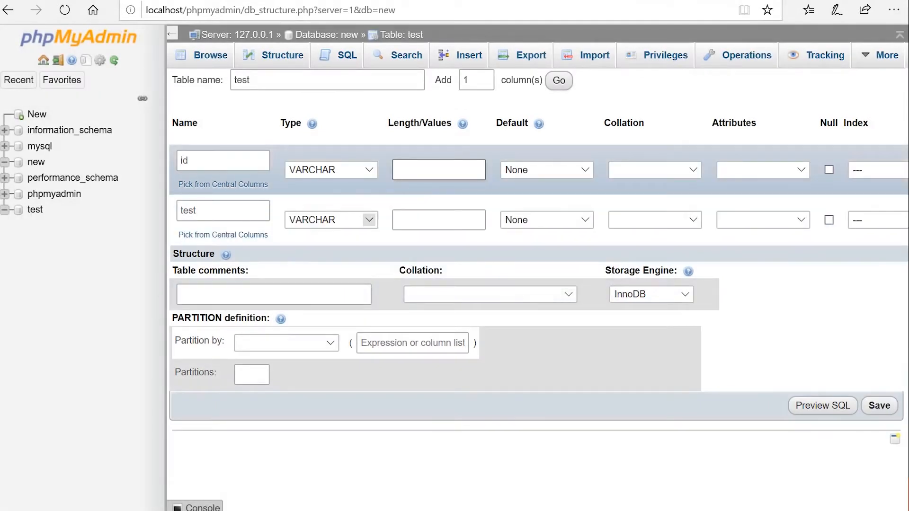
left_click(426, 219)
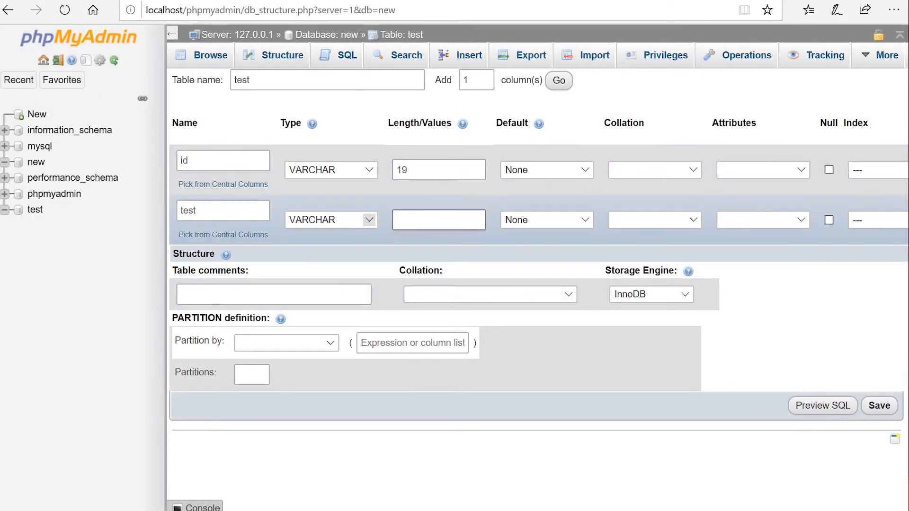
left_click(879, 405)
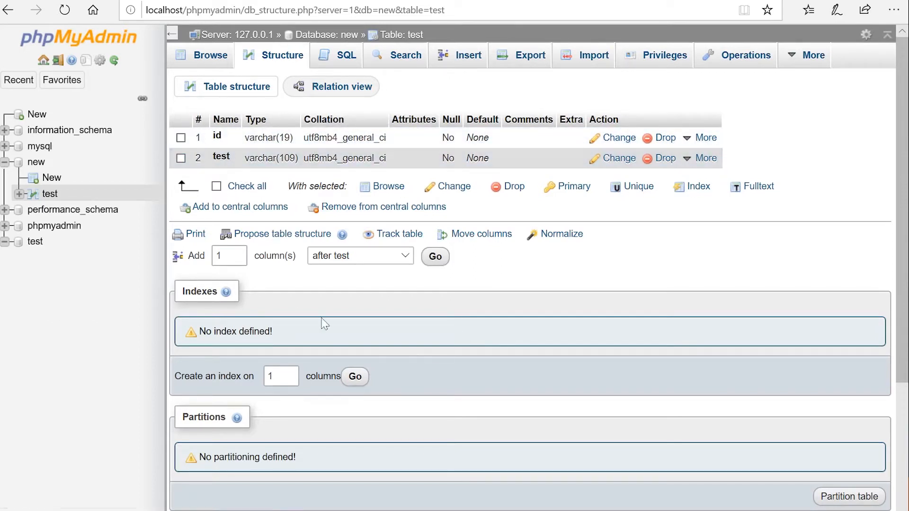
Step: Add an INT column named waawd after the test column in table test
left_click(36, 162)
left_click(204, 164)
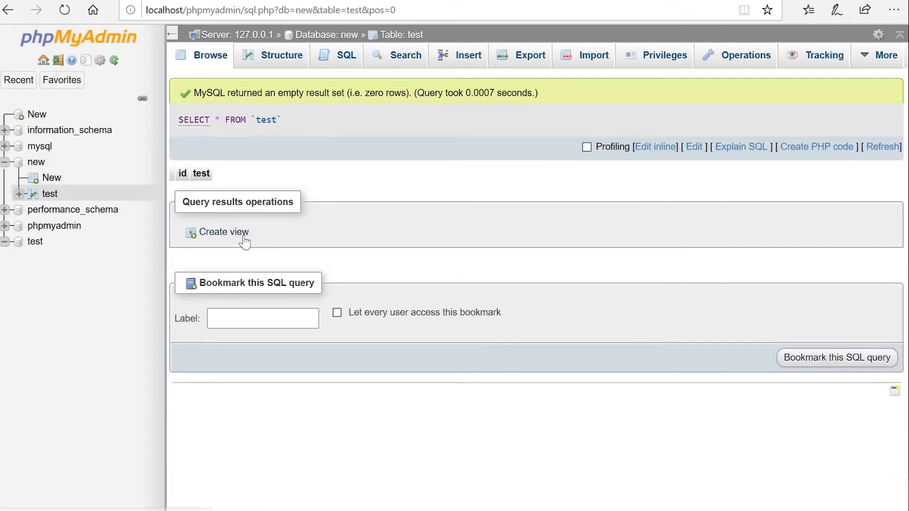
left_click(264, 62)
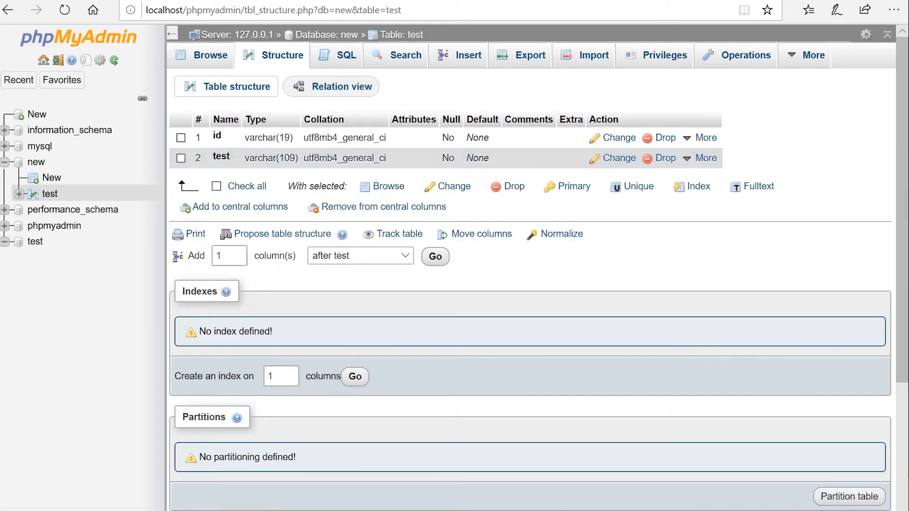
left_click(349, 258)
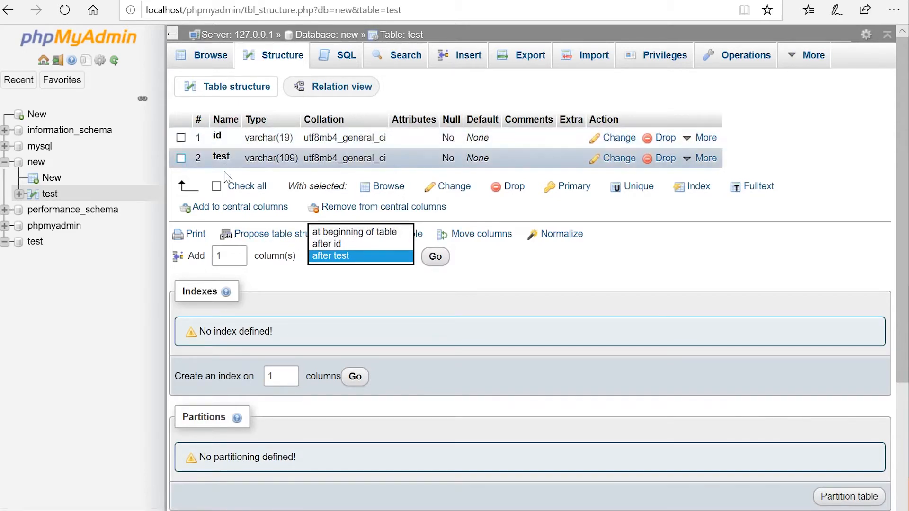
left_click(345, 256)
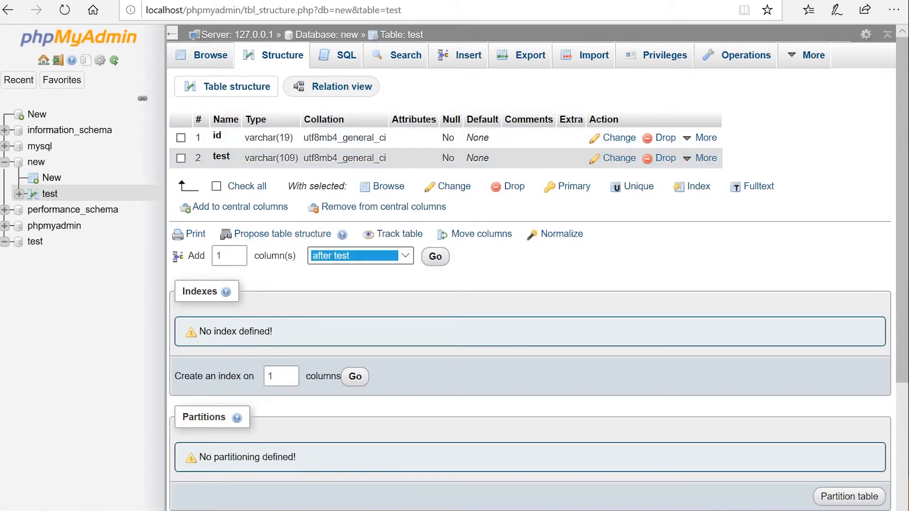
left_click(435, 257)
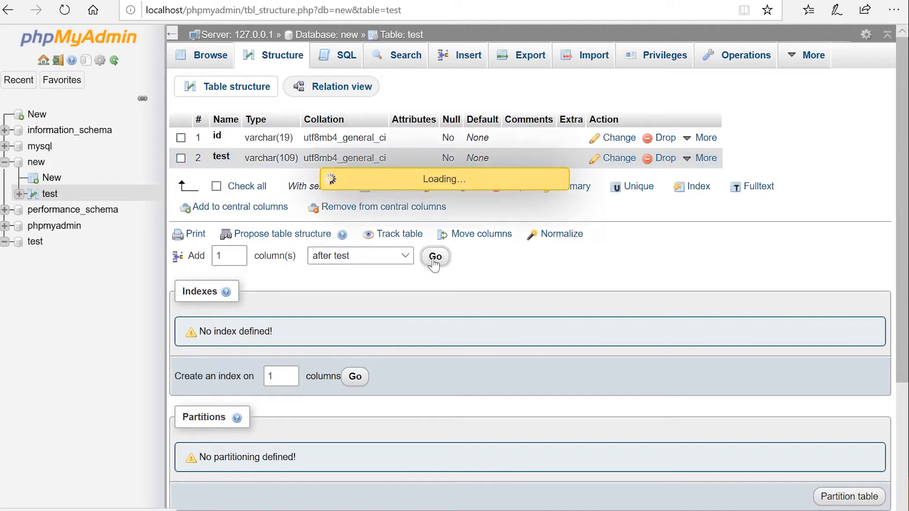
type("waawd")
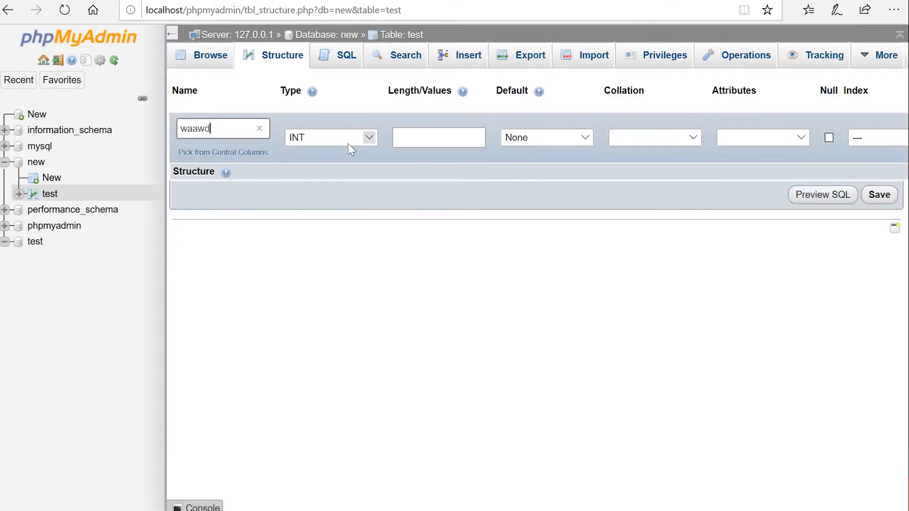
left_click(347, 142)
left_click(303, 137)
left_click(879, 195)
left_click(209, 59)
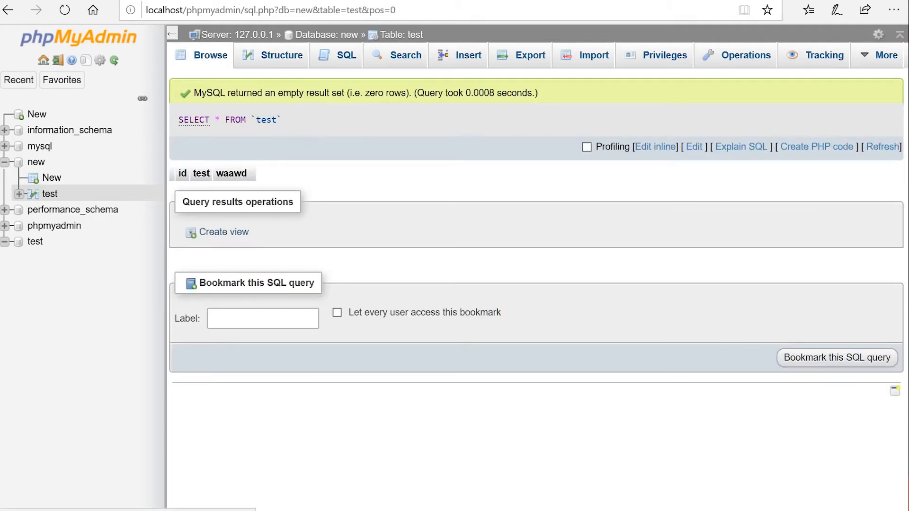
left_click(273, 56)
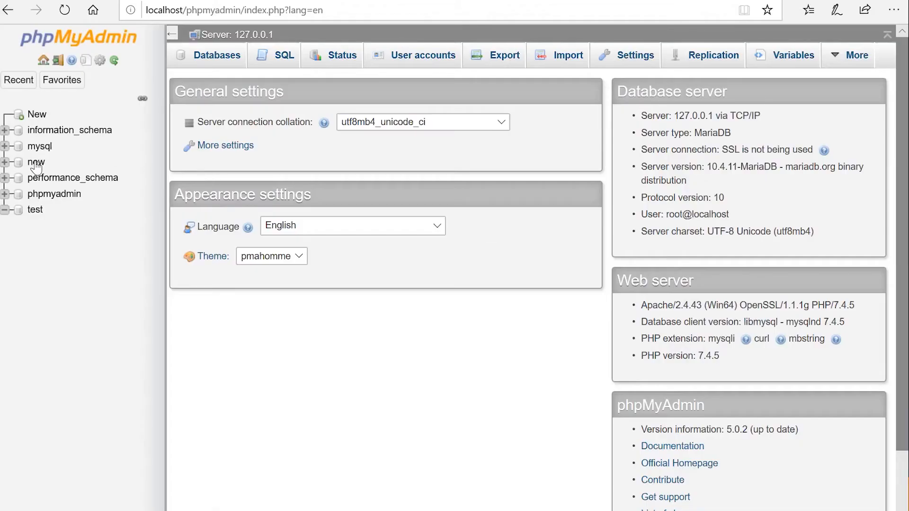
Step: Expand database new, open table test's structure, then browse its empty rows
left_click(36, 163)
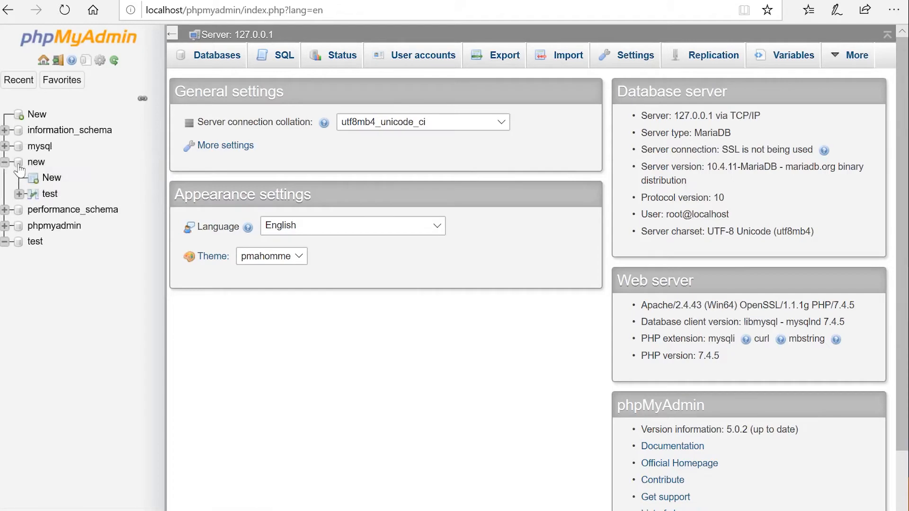
left_click(49, 196)
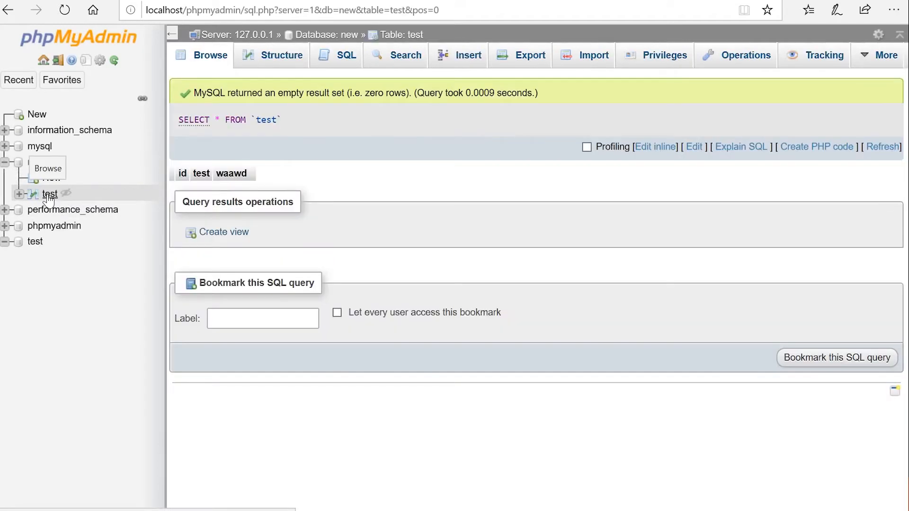
left_click(275, 66)
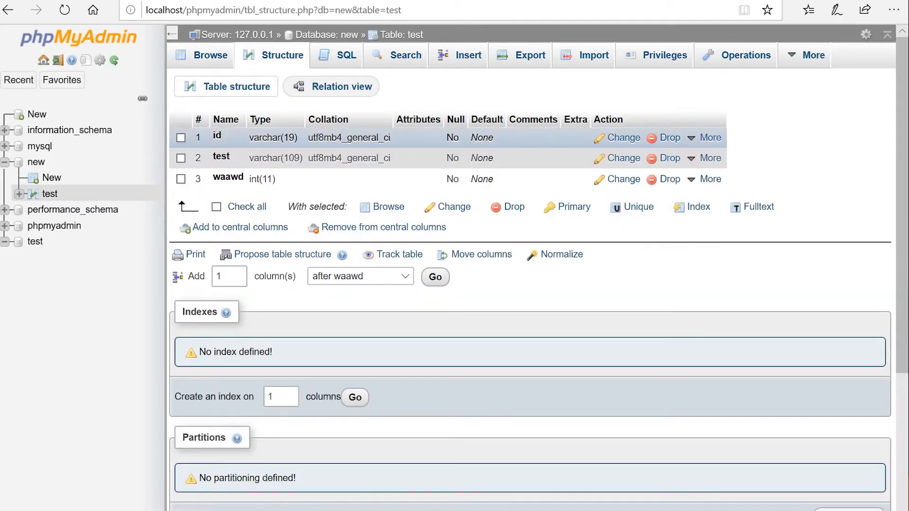
left_click(213, 57)
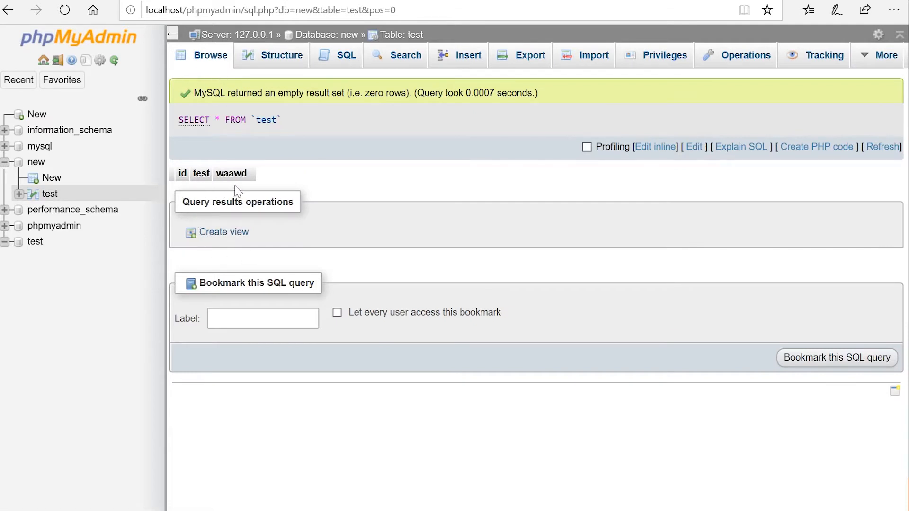
Step: Insert a row into test with id, test and waawd all set to 12
left_click(464, 61)
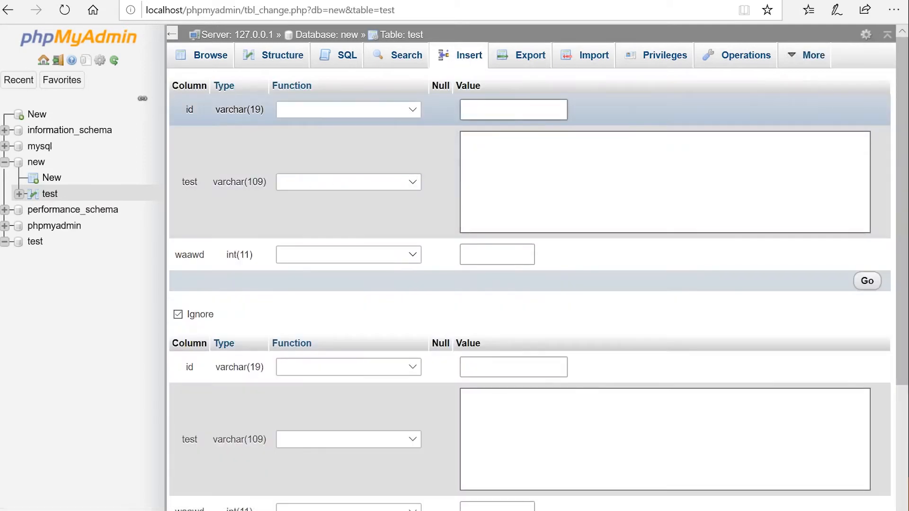
type("12")
key("Tab")
type("12")
key("Tab")
type("12")
left_click(868, 282)
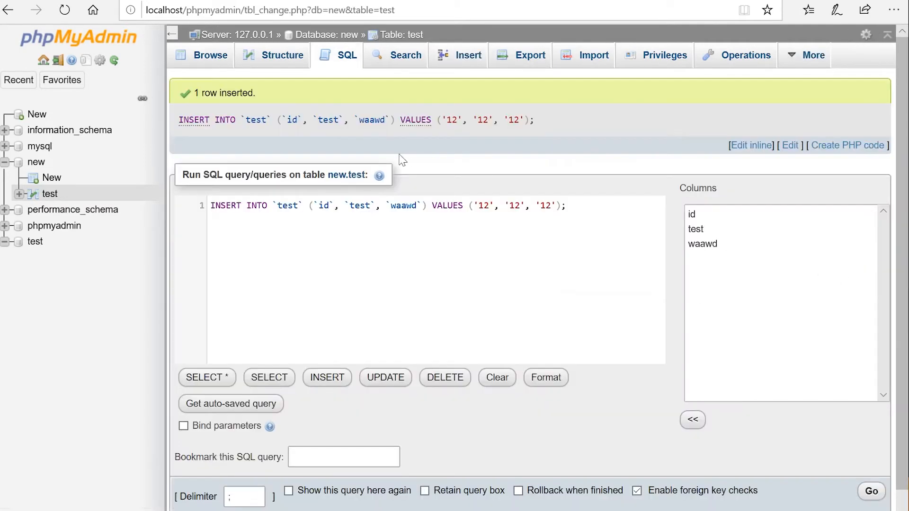
left_click(204, 60)
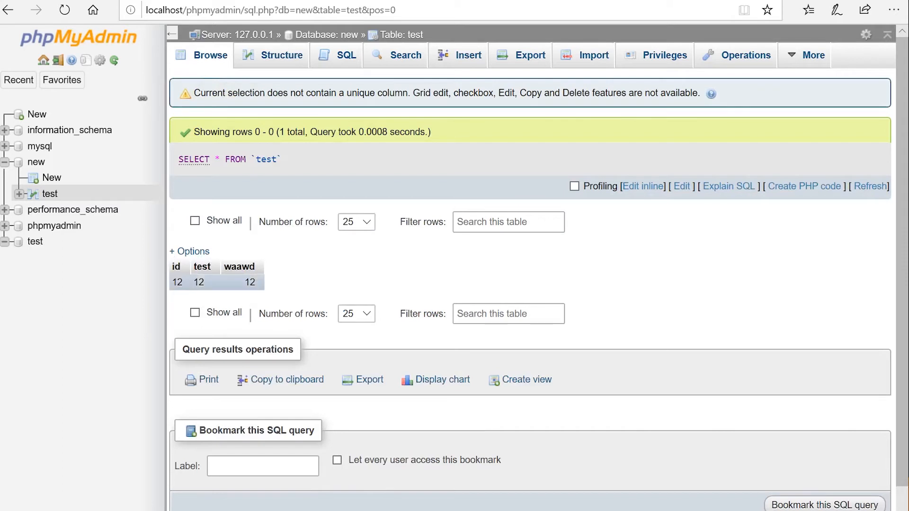
left_click(199, 284)
Step: Make id the primary key and edit the row's test value to 12wdad
left_click(274, 56)
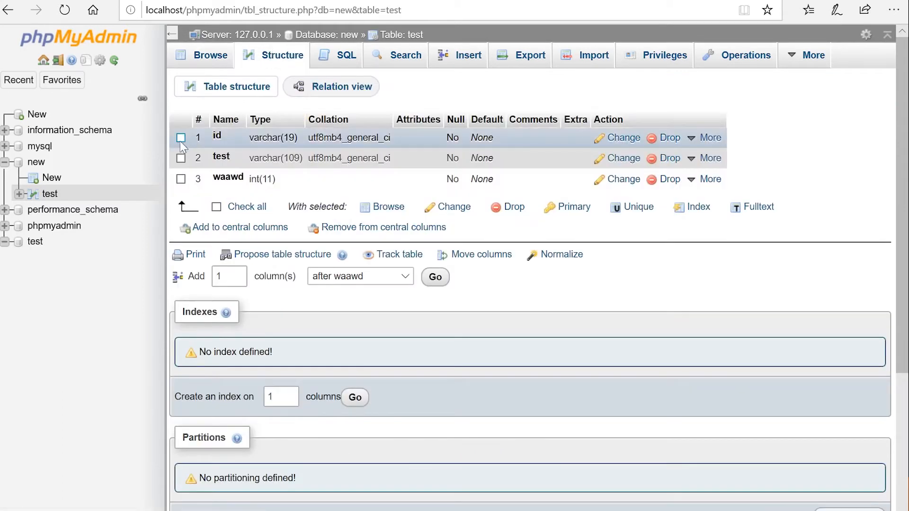
left_click(574, 207)
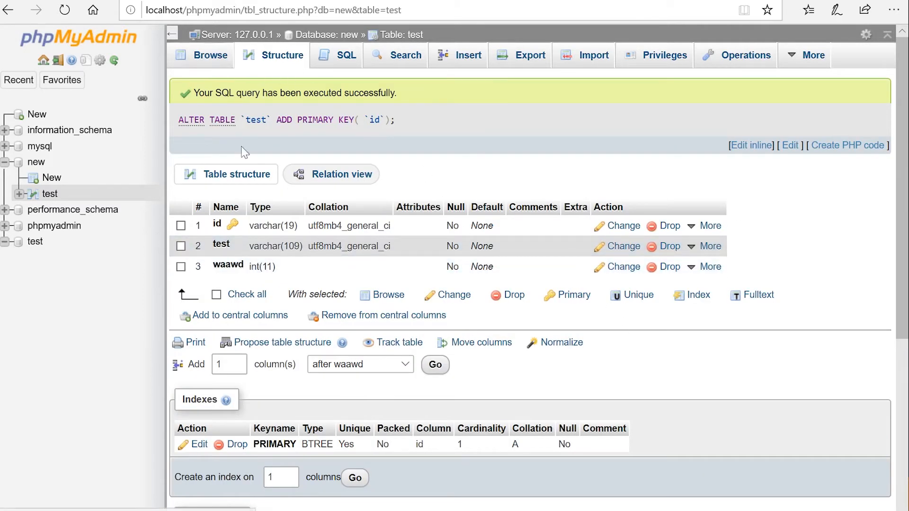
left_click(217, 55)
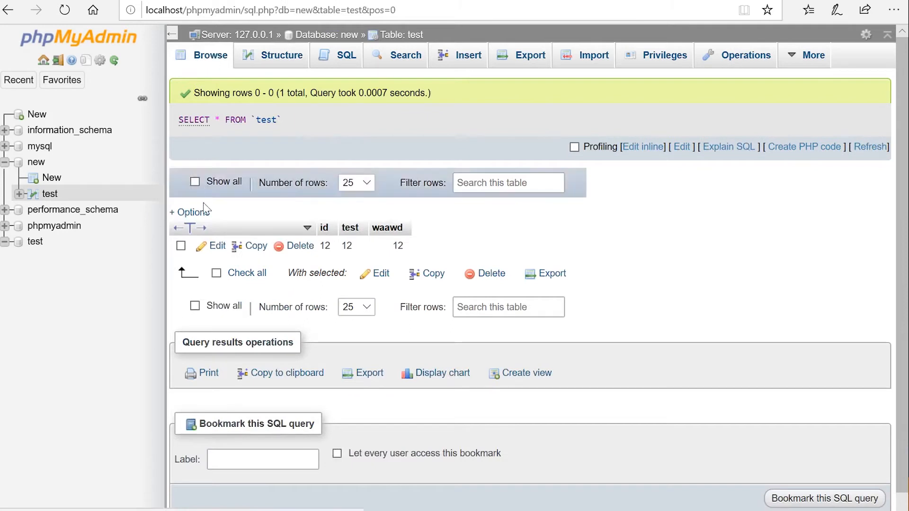
double_click(353, 246)
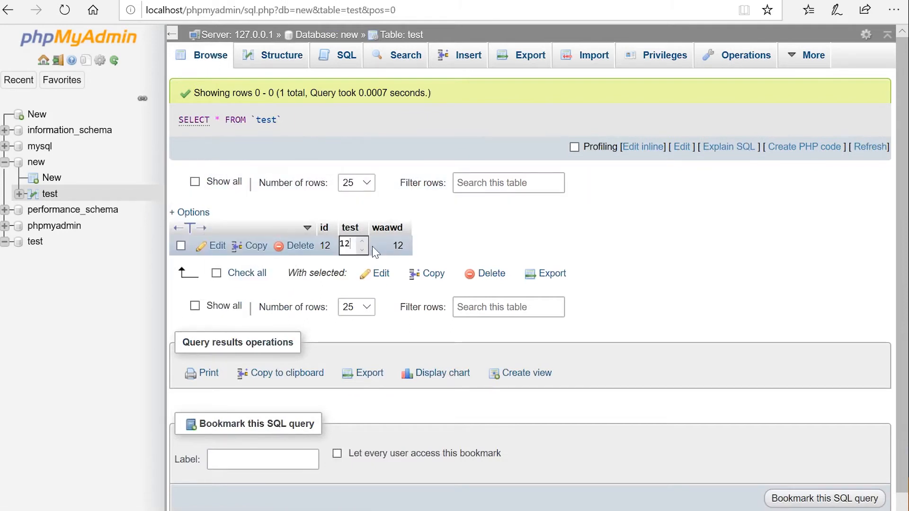
type("dad")
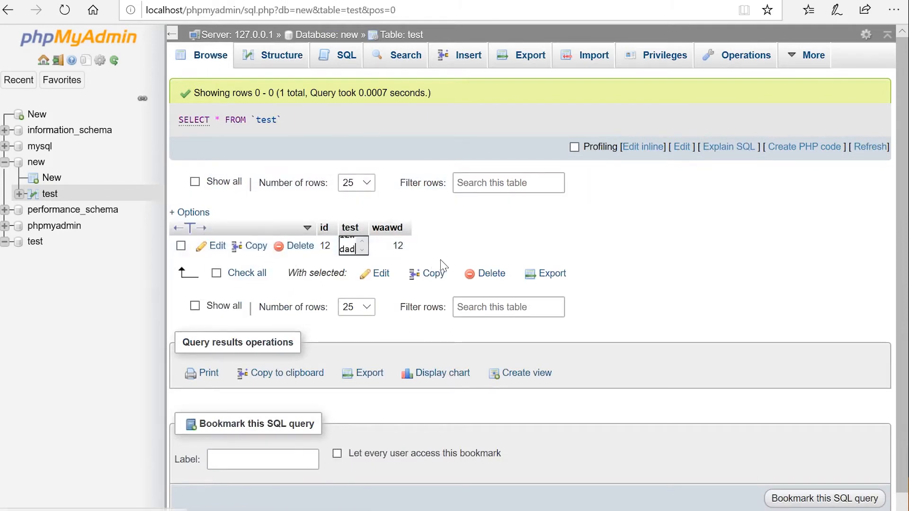
left_click(540, 182)
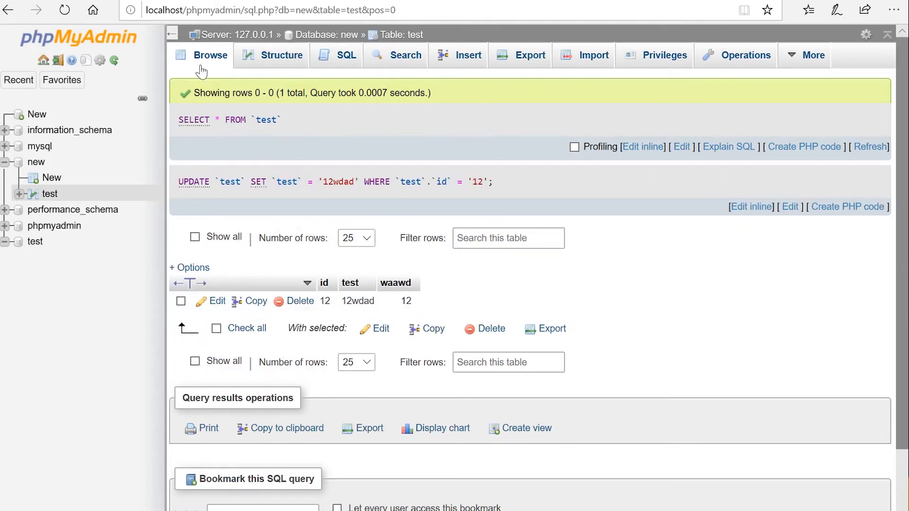
Step: Recheck the id column in Structure and the rows, then open the SQL editor
left_click(274, 60)
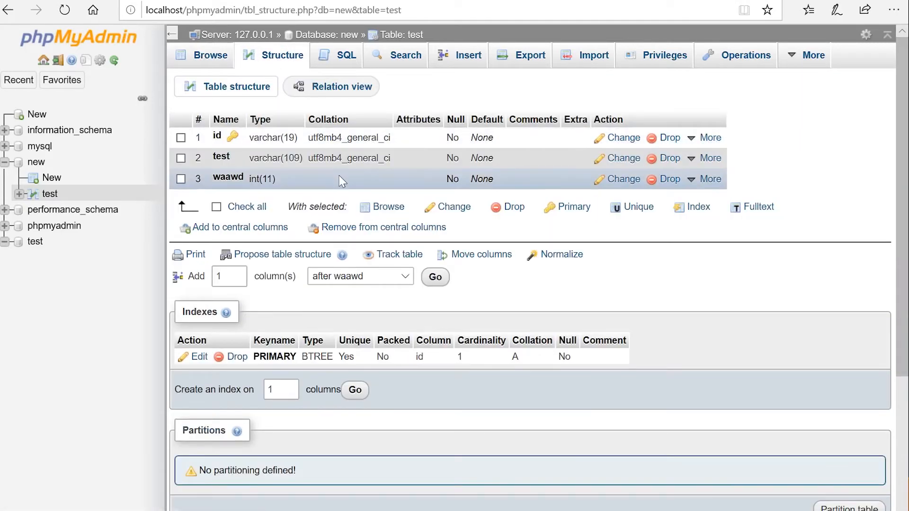
left_click(181, 137)
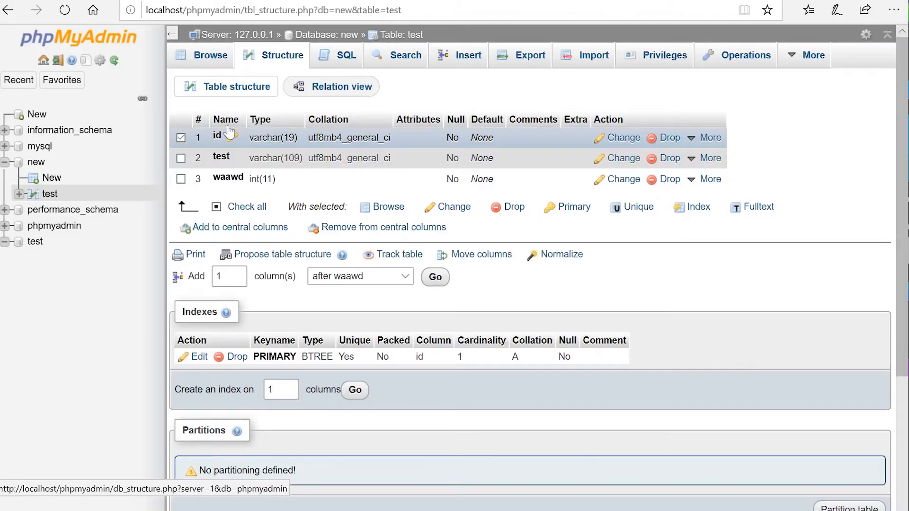
left_click(206, 60)
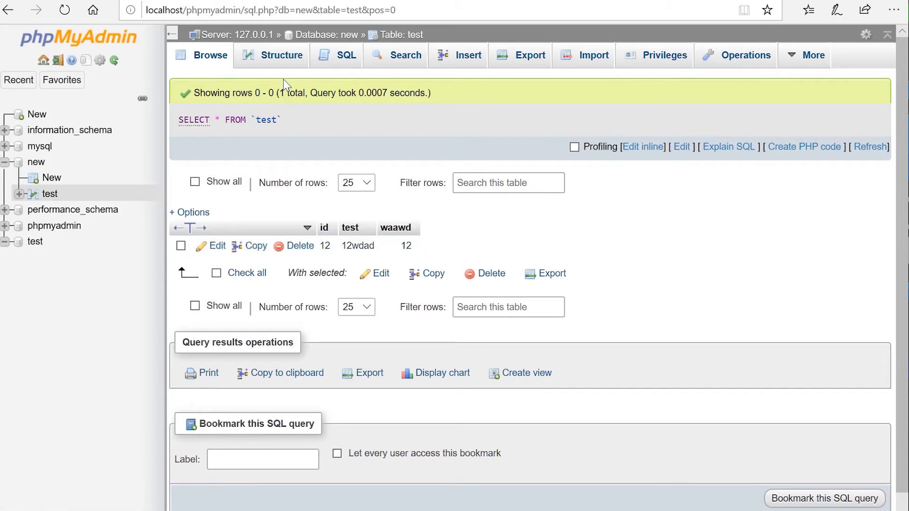
left_click(280, 58)
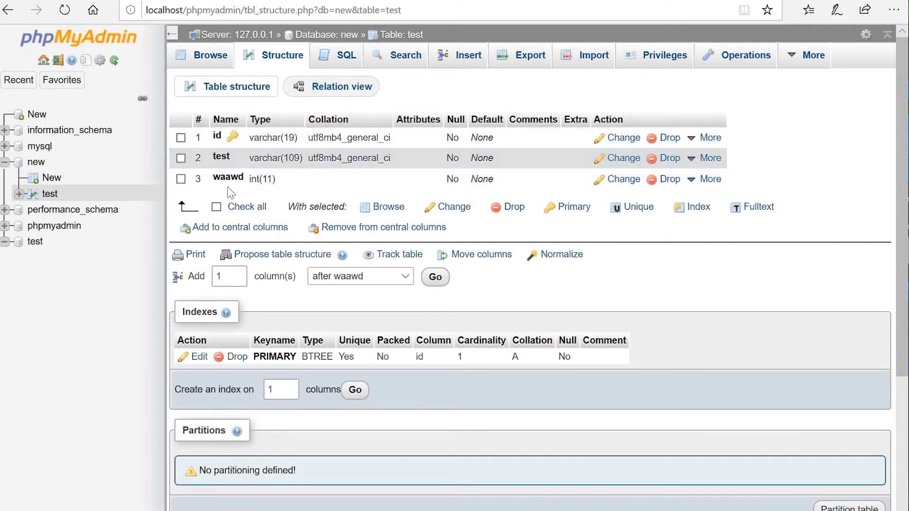
left_click(208, 59)
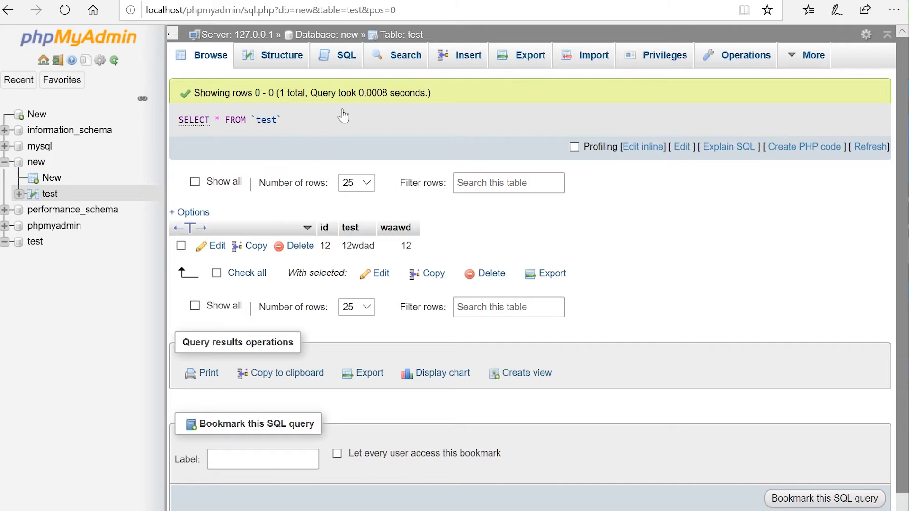
left_click(344, 58)
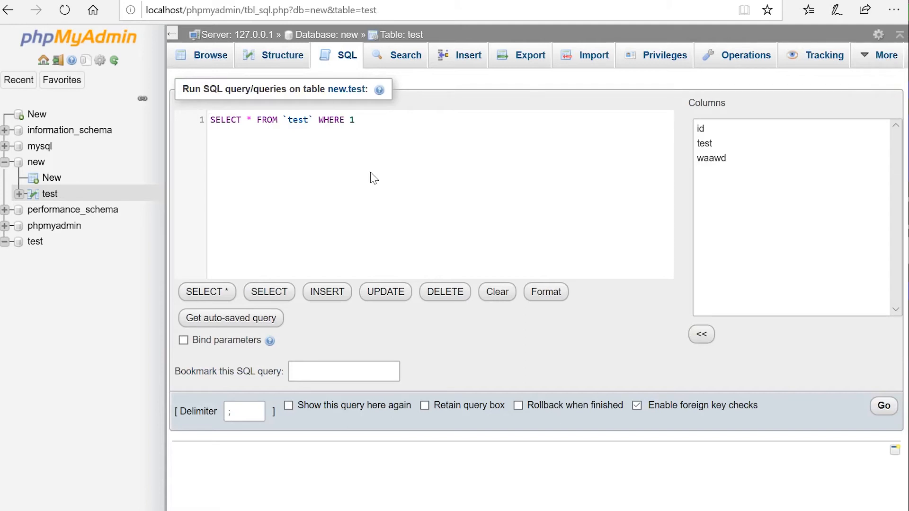
Step: Browse table test and open the test and waawd cells for editing without changes
left_click(199, 58)
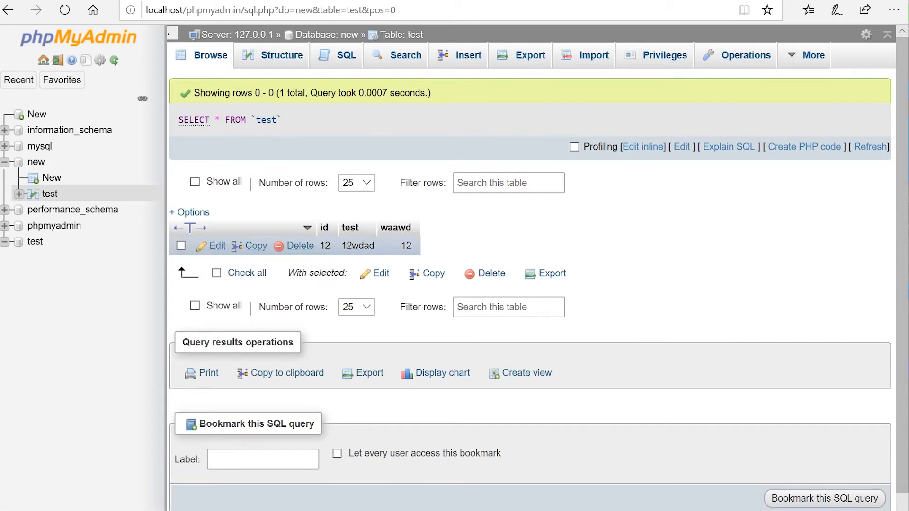
double_click(356, 247)
double_click(403, 249)
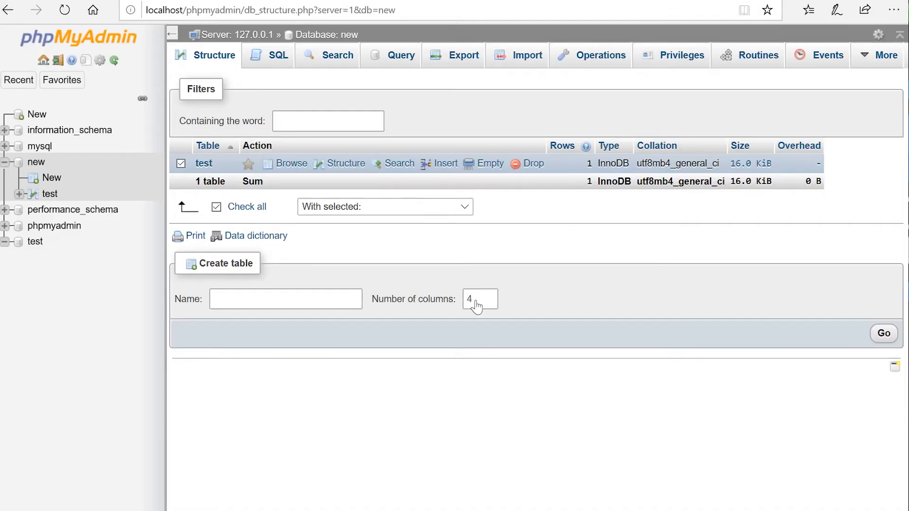
Step: Drop table test from database new, confirming the deletion
left_click(35, 166)
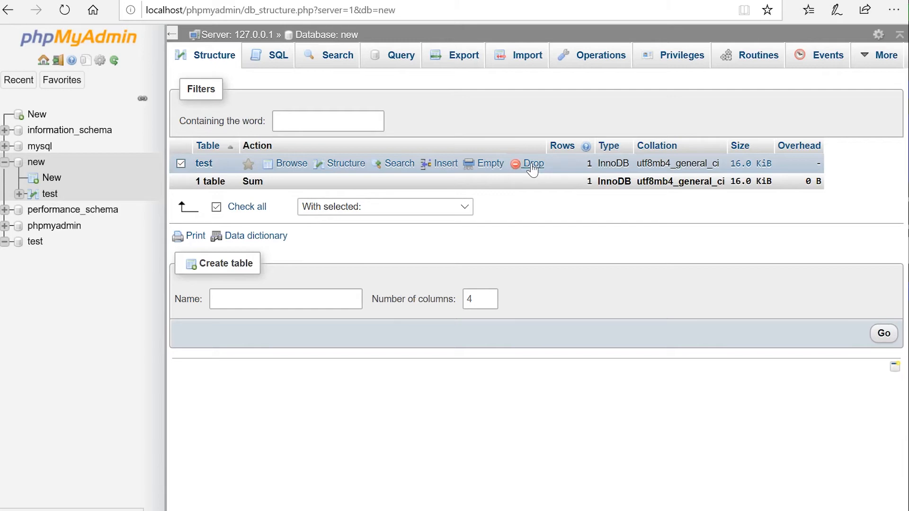
left_click(531, 166)
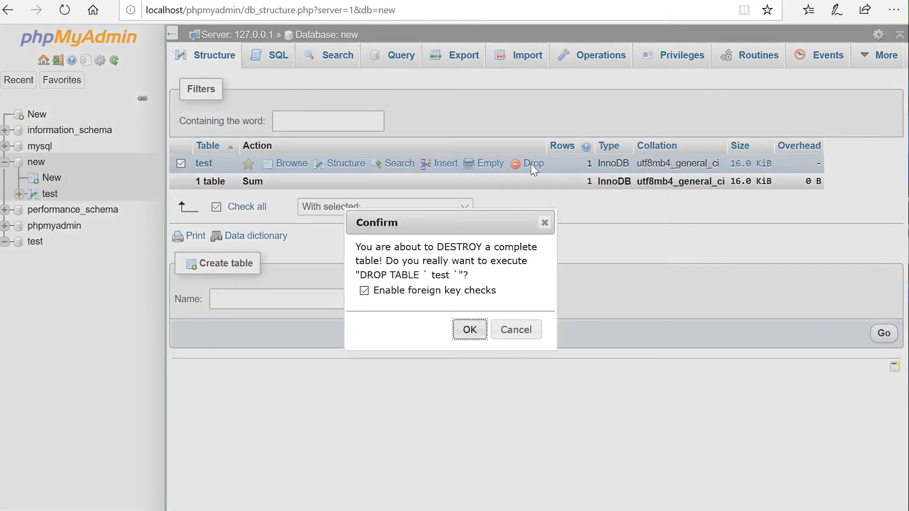
left_click(470, 330)
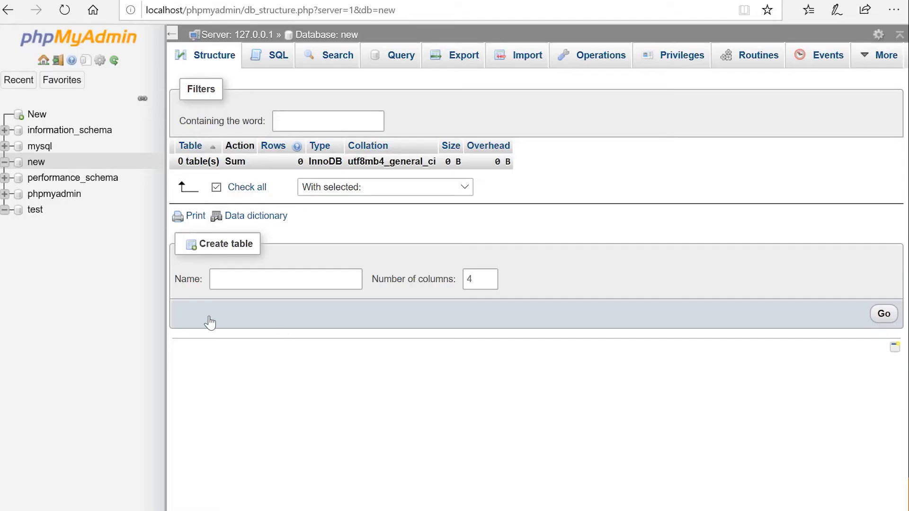
left_click(20, 166)
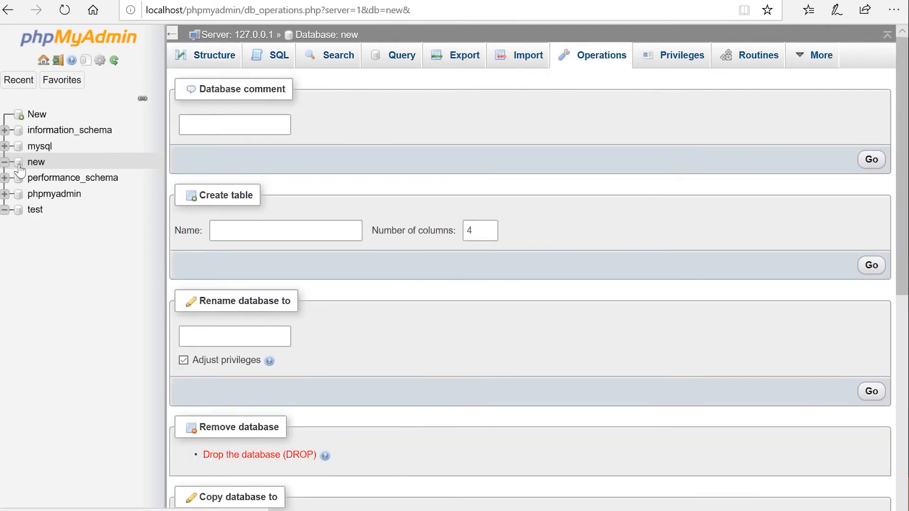
Step: Drop the entire database new from its Operations page and confirm
scroll(361, 241, "down", 5)
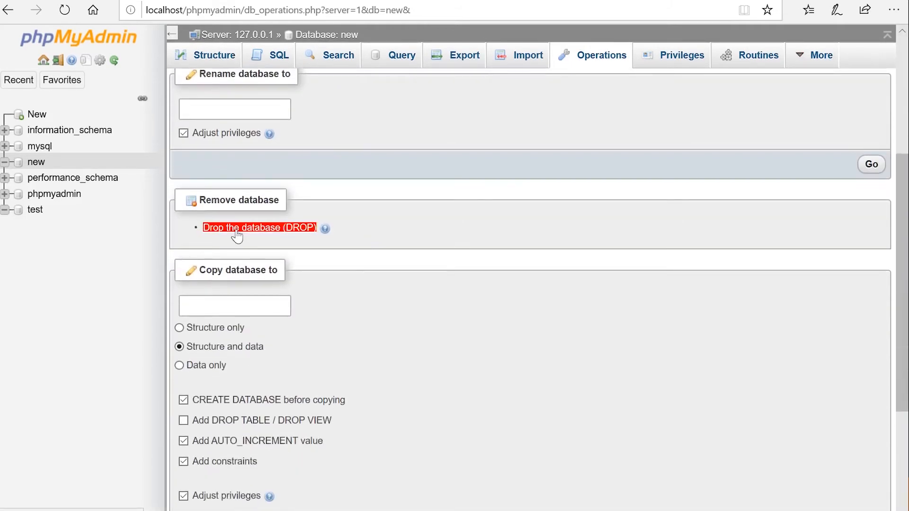
scroll(298, 249, "up", 5)
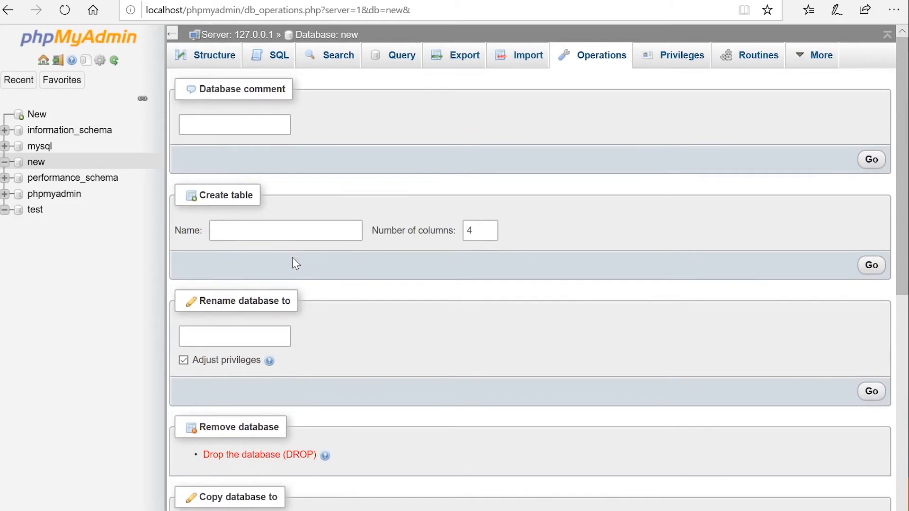
left_click(38, 163)
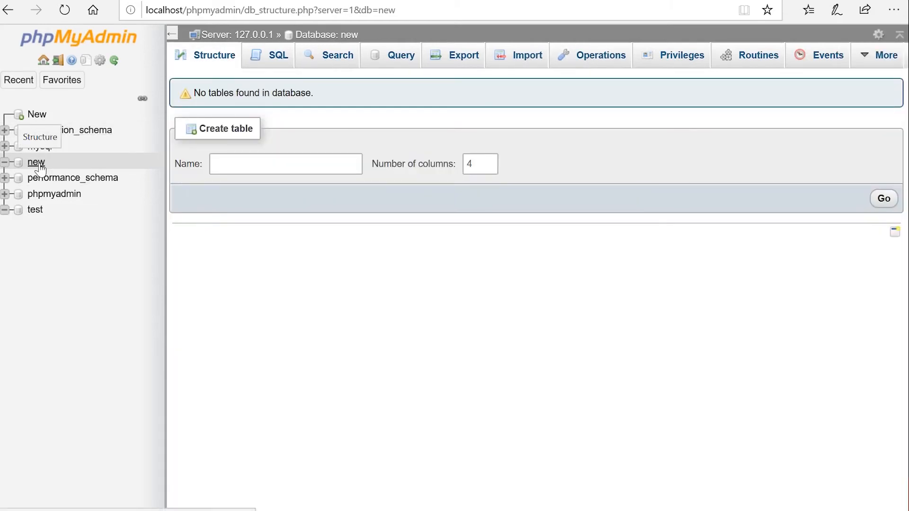
mouse_move(867, 62)
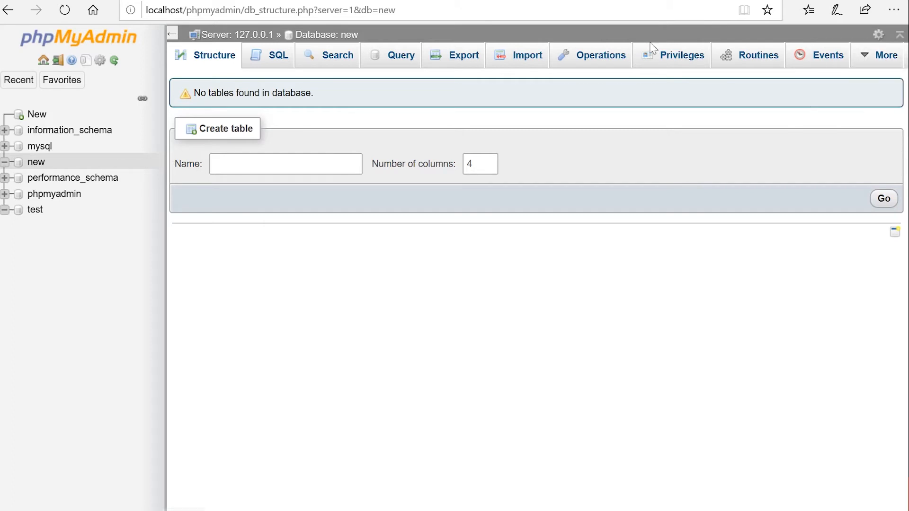
left_click(578, 67)
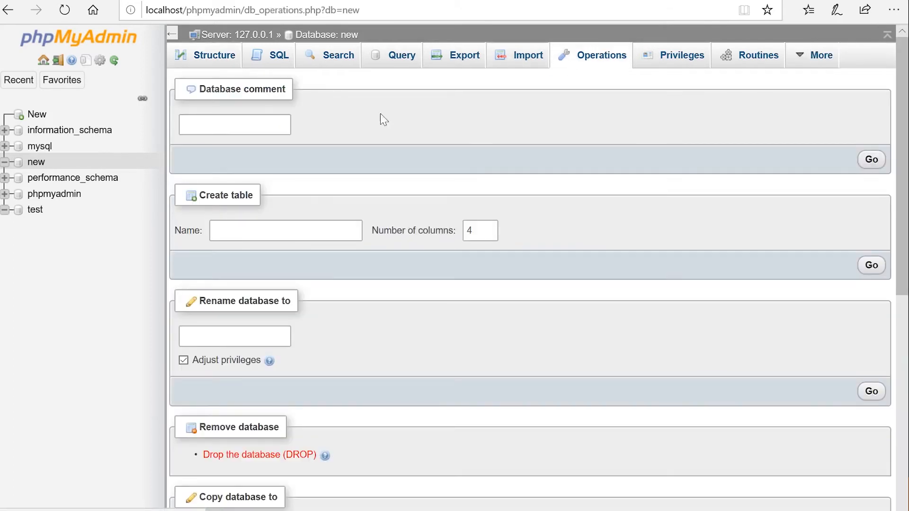
left_click(251, 459)
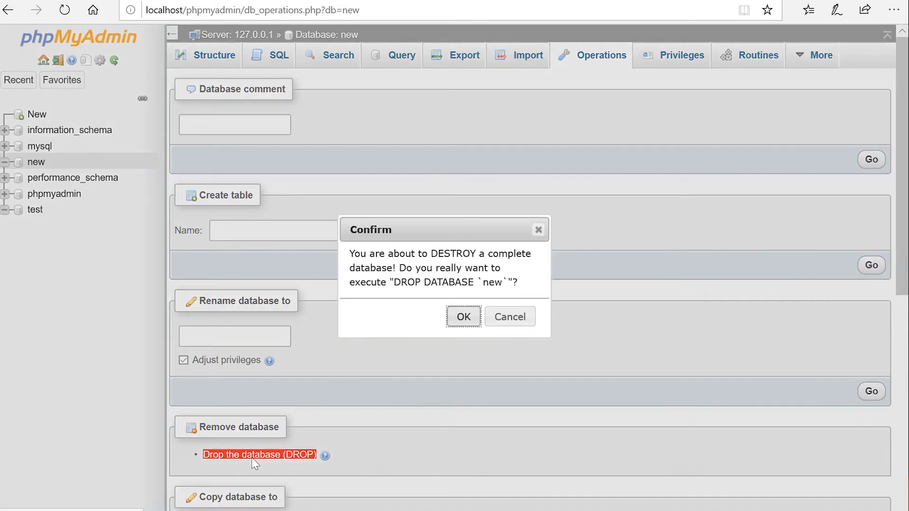
left_click(462, 321)
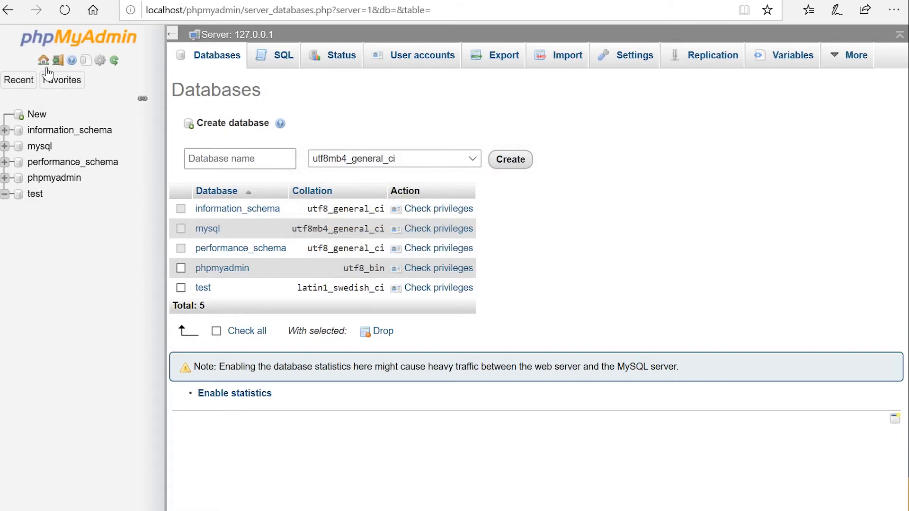
left_click(285, 61)
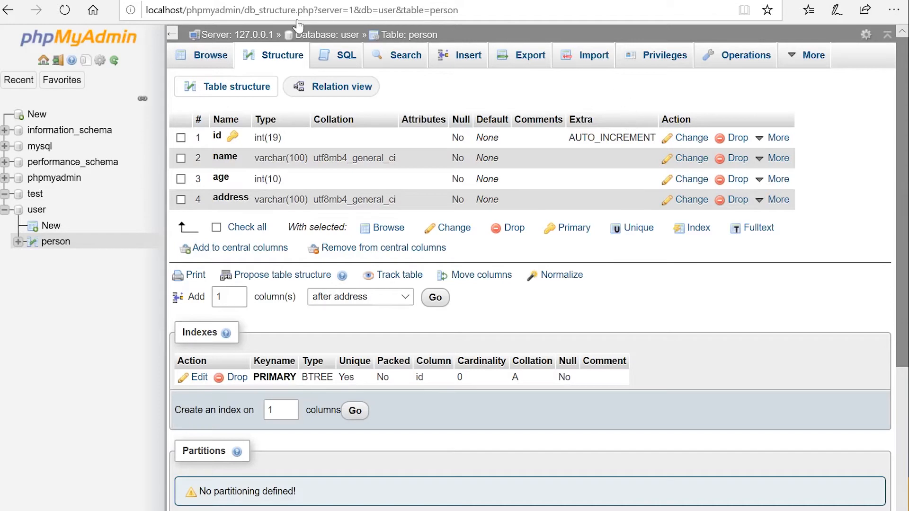
Step: Drop the age column from the person table's structure and return to the user database overview
left_click(42, 214)
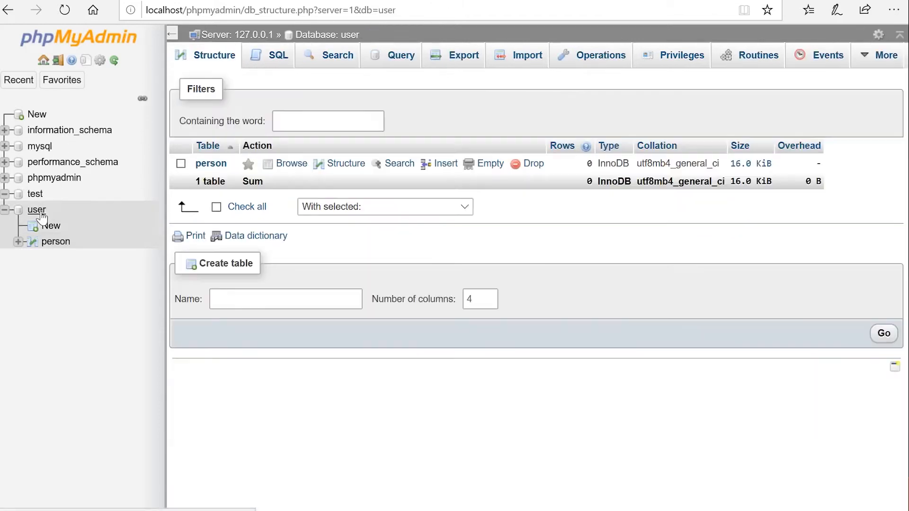
left_click(49, 242)
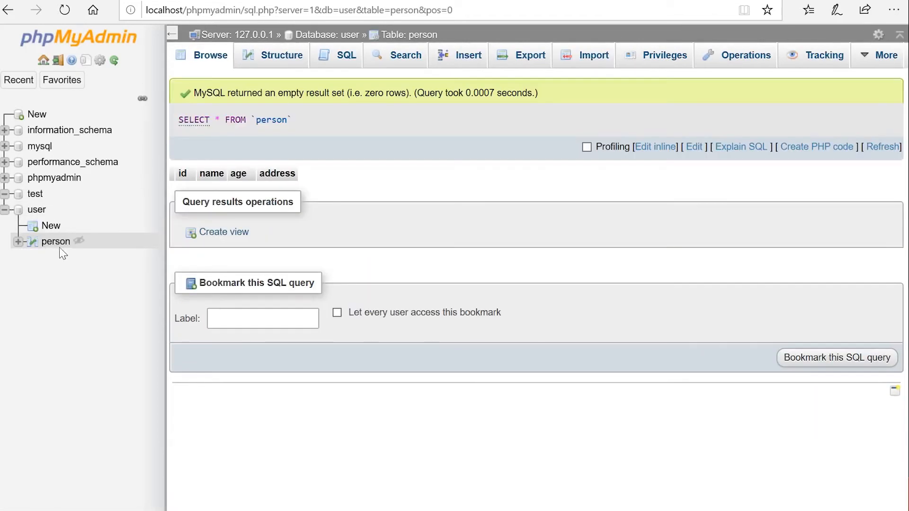
left_click(266, 66)
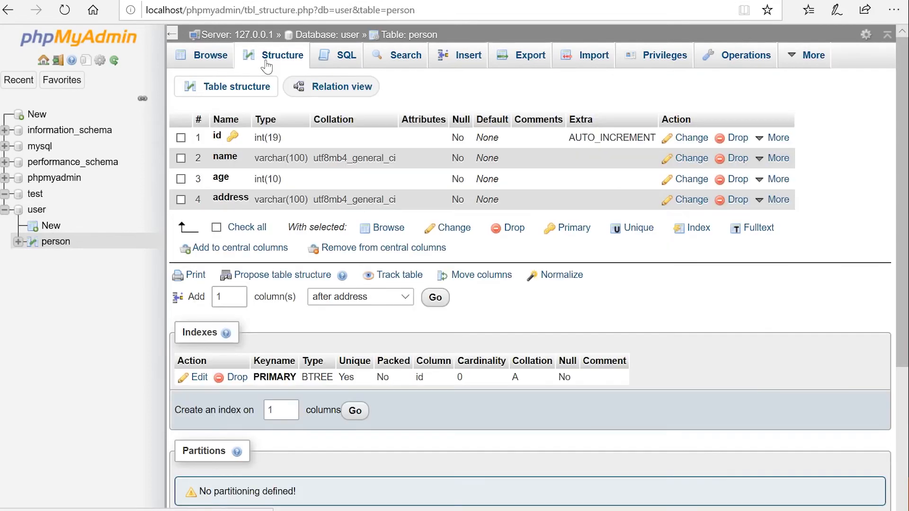
left_click(737, 180)
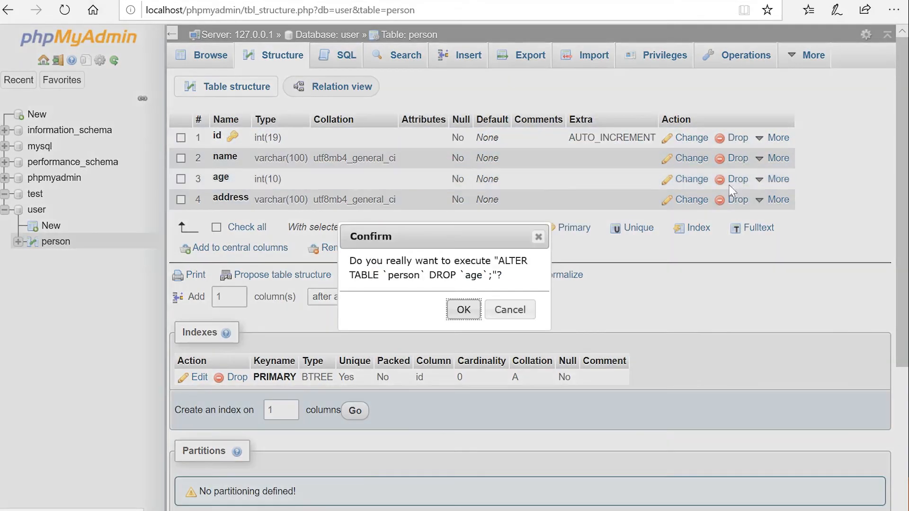
left_click(464, 310)
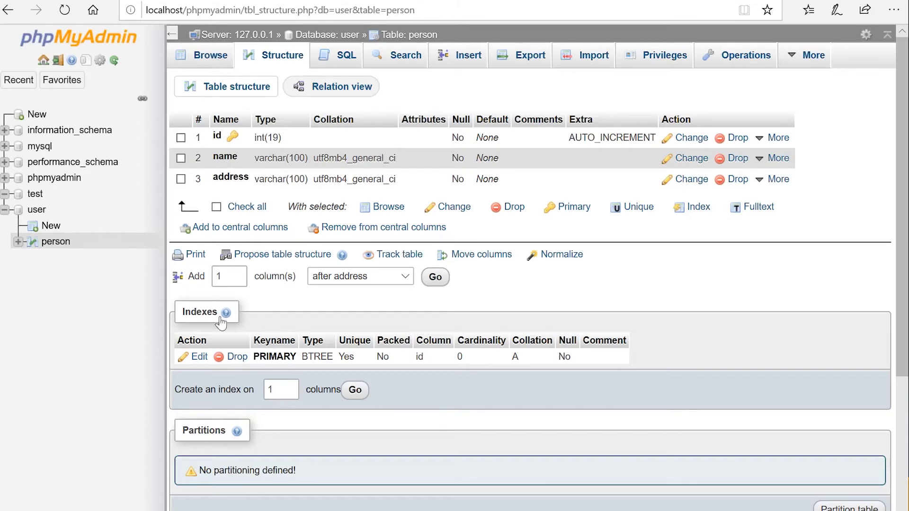
left_click(35, 210)
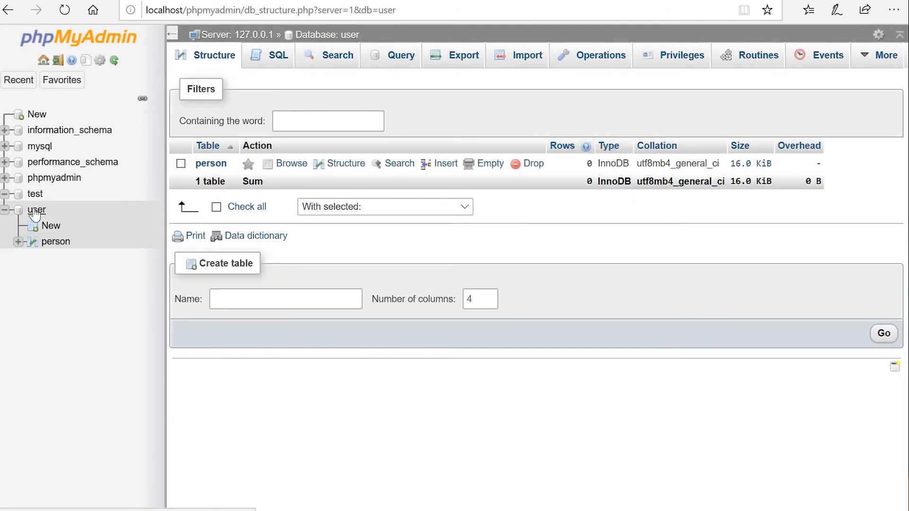
Step: Bring up the user database's Export page, with user collapsed in the navigation tree
left_click(460, 60)
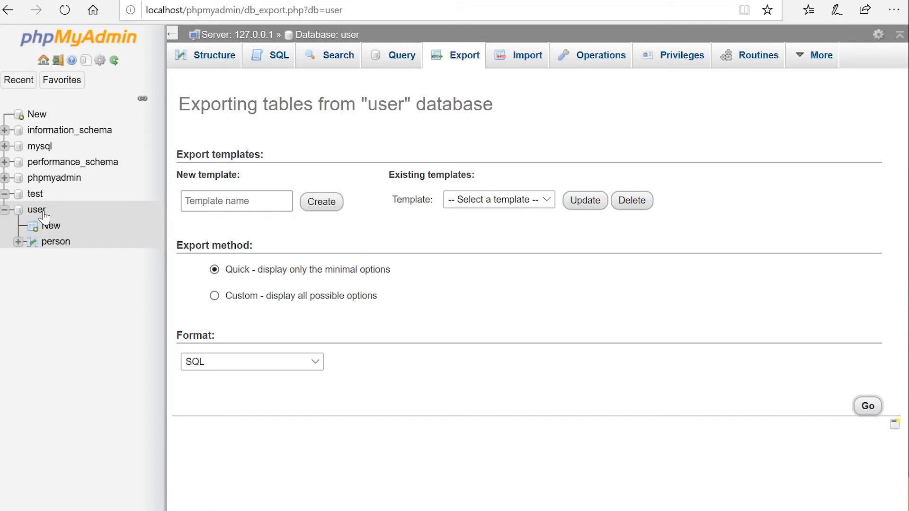
left_click(4, 210)
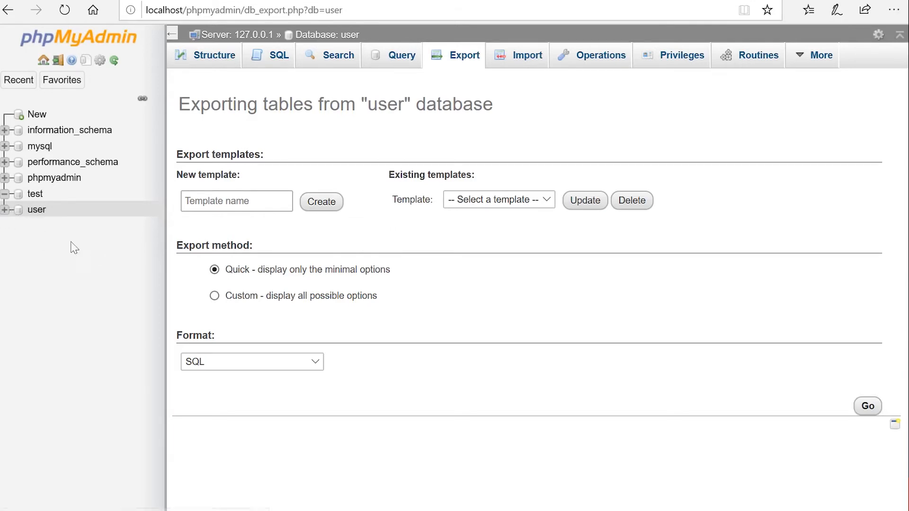
left_click(36, 212)
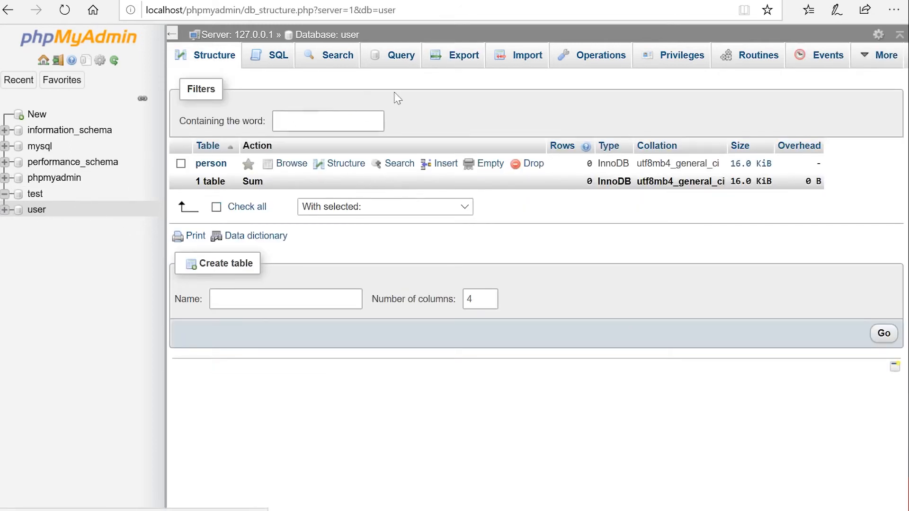
left_click(446, 64)
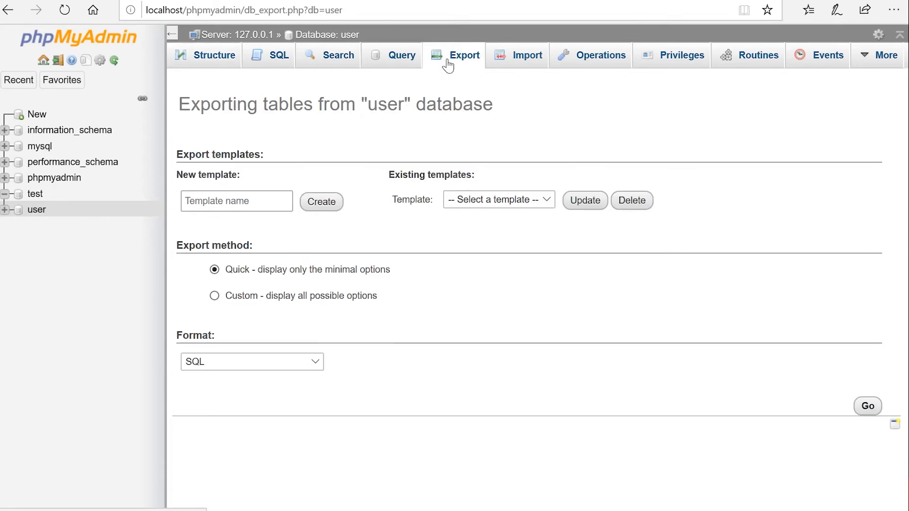
Step: Export the user database in SQL format, save user.sql, and show it in Downloads
left_click(317, 363)
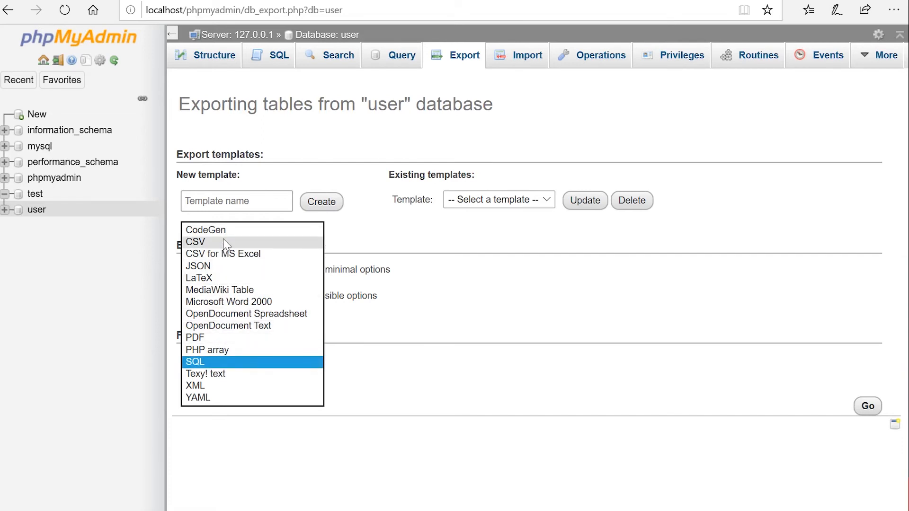
left_click(206, 362)
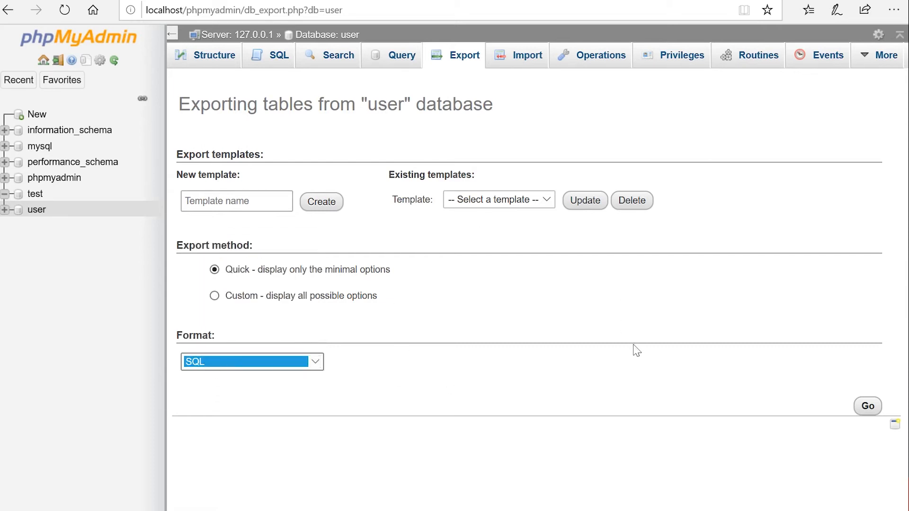
left_click(868, 407)
left_click(592, 506)
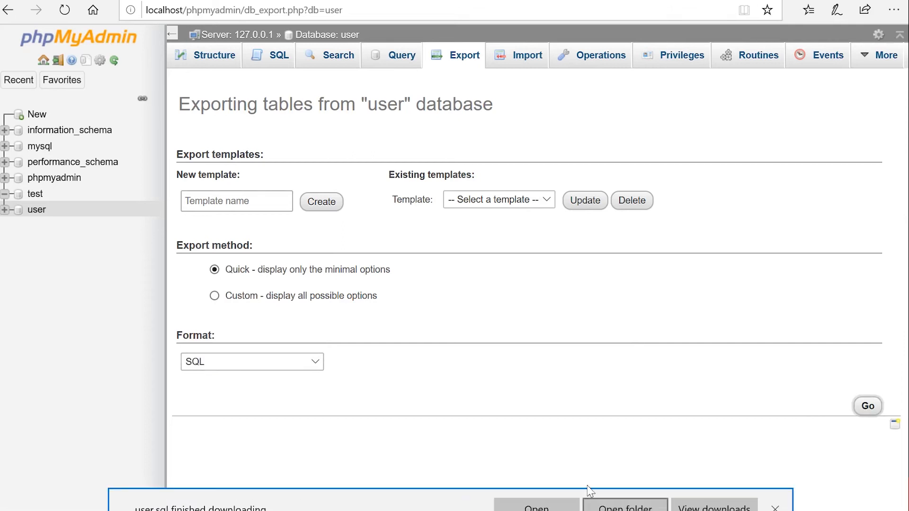
left_click(624, 508)
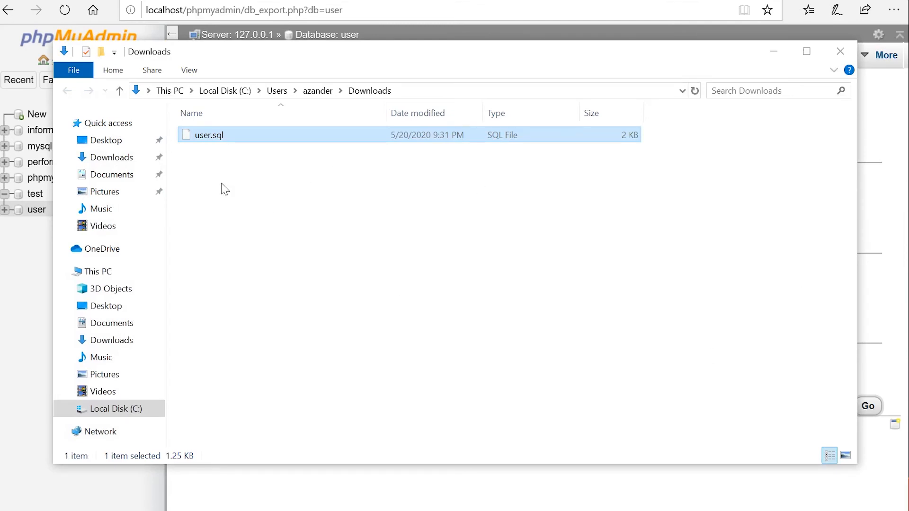
Step: Open user.sql from Downloads in Notepad using the Edit command
right_click(207, 141)
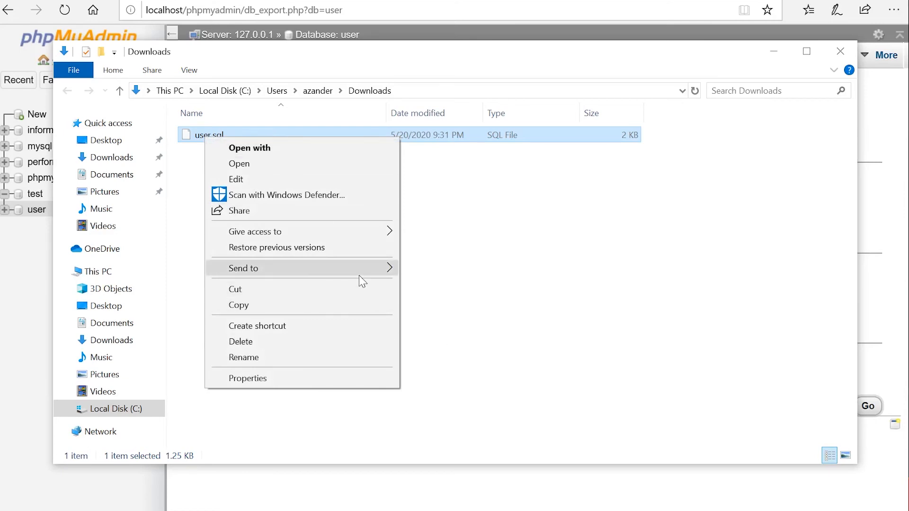
left_click(343, 179)
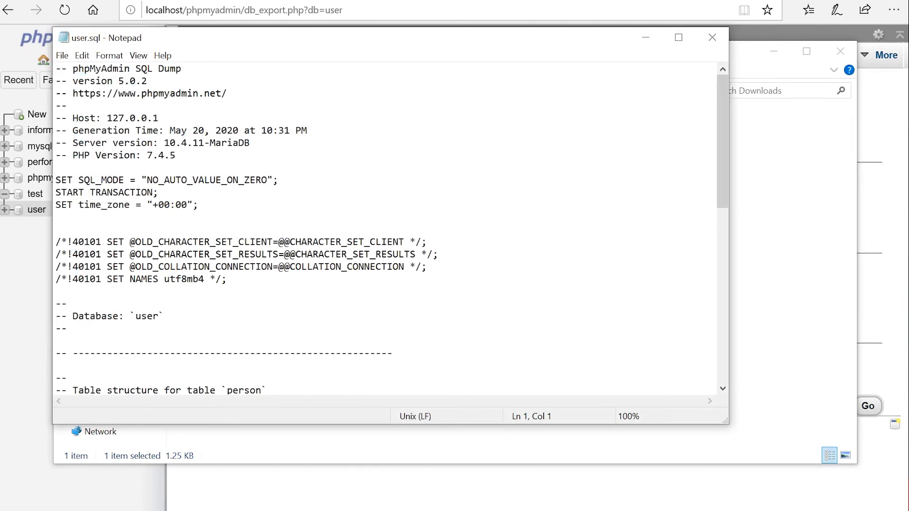
Step: Read through the user.sql dump, highlighting the 'Database: `user`' line, then return to the browser
scroll(386, 230, "down", 3)
scroll(386, 230, "up", 3)
left_click_drag(164, 317, 72, 317)
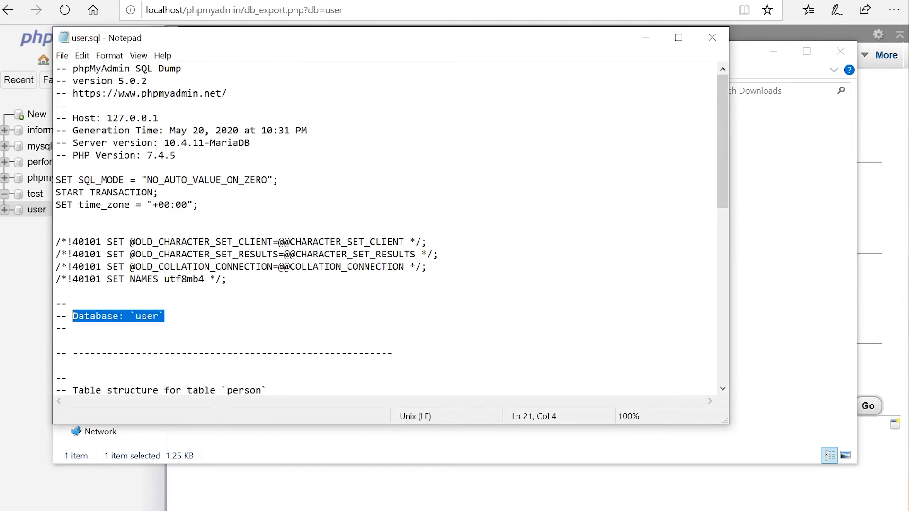
scroll(386, 230, "down", 6)
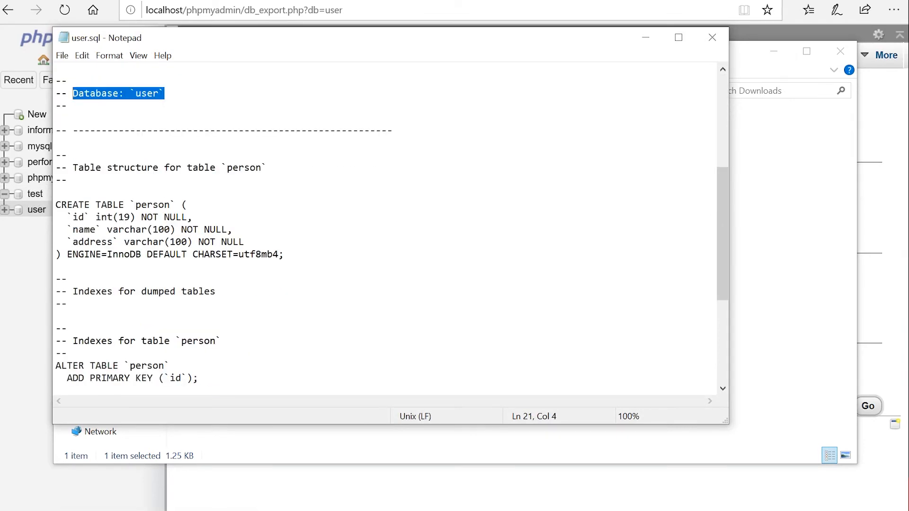
scroll(386, 229, "down", 5)
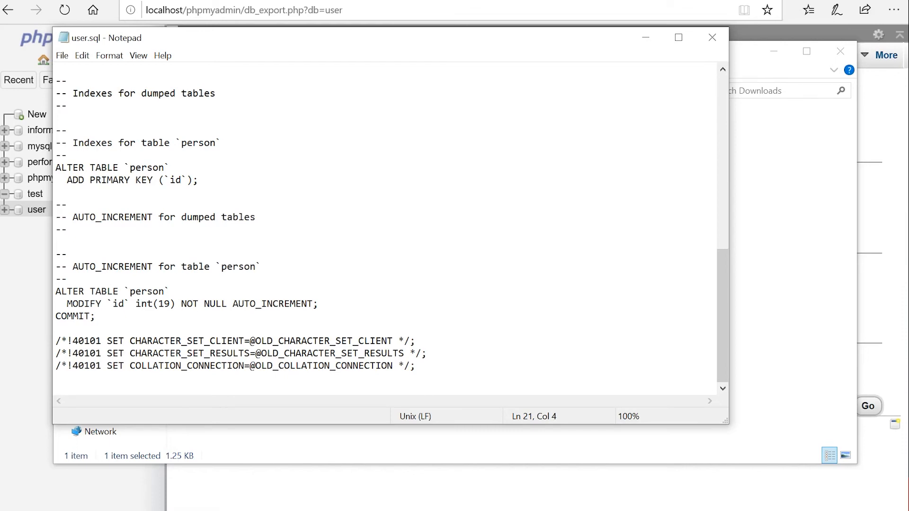
scroll(386, 230, "up", 5)
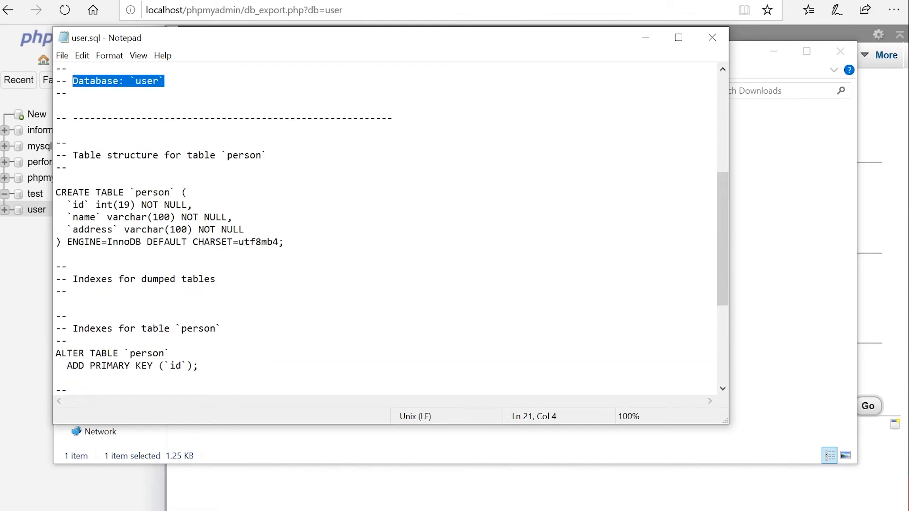
scroll(386, 229, "down", 3)
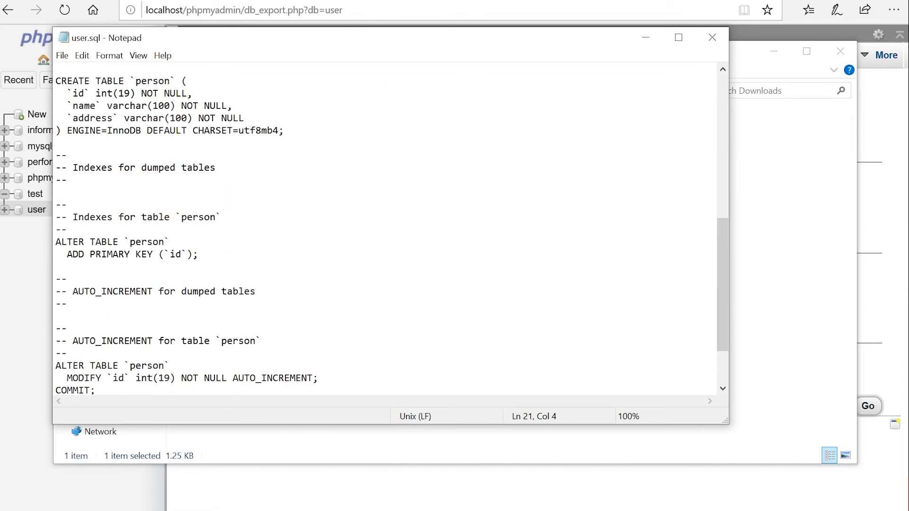
left_click(440, 510)
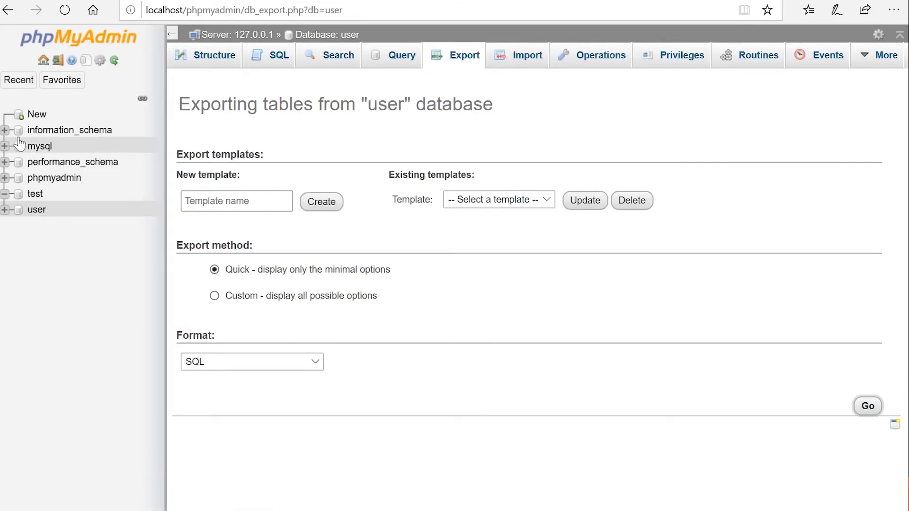
Step: Drop the user database from its Operations page, then go to the server-level Import page
left_click(602, 56)
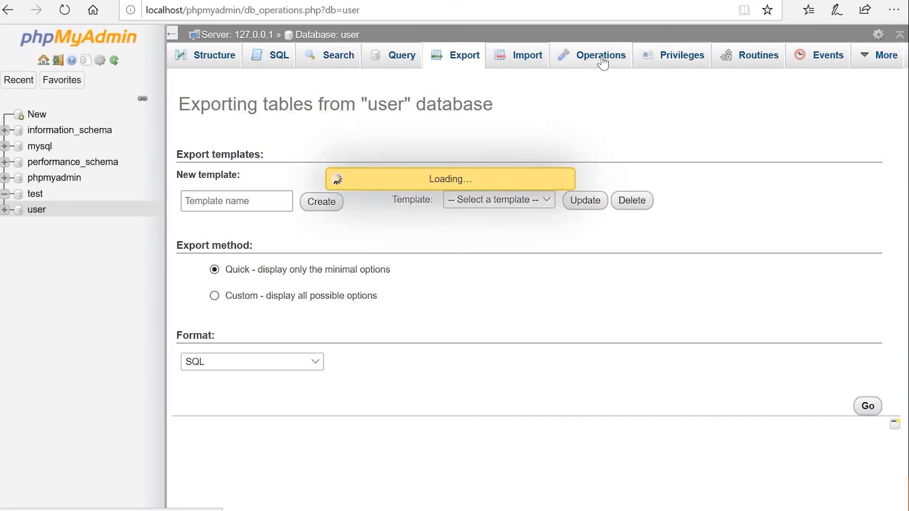
left_click(281, 458)
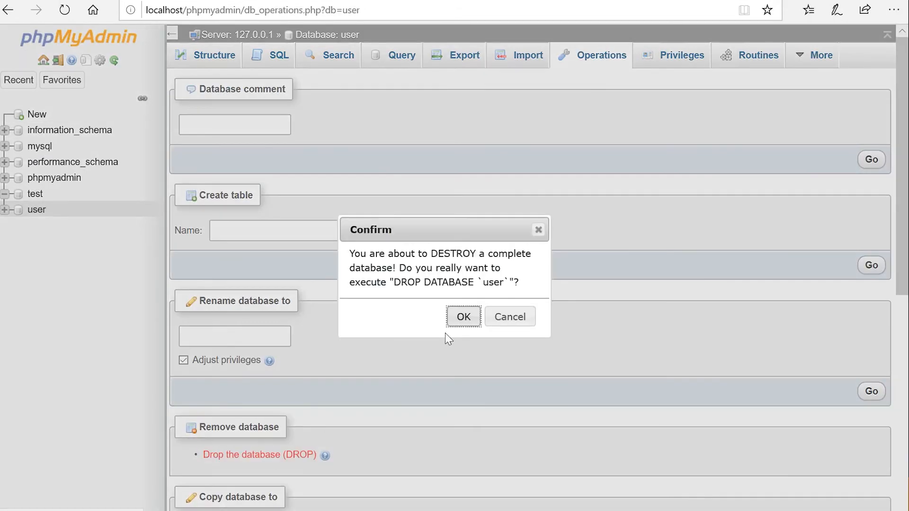
left_click(464, 318)
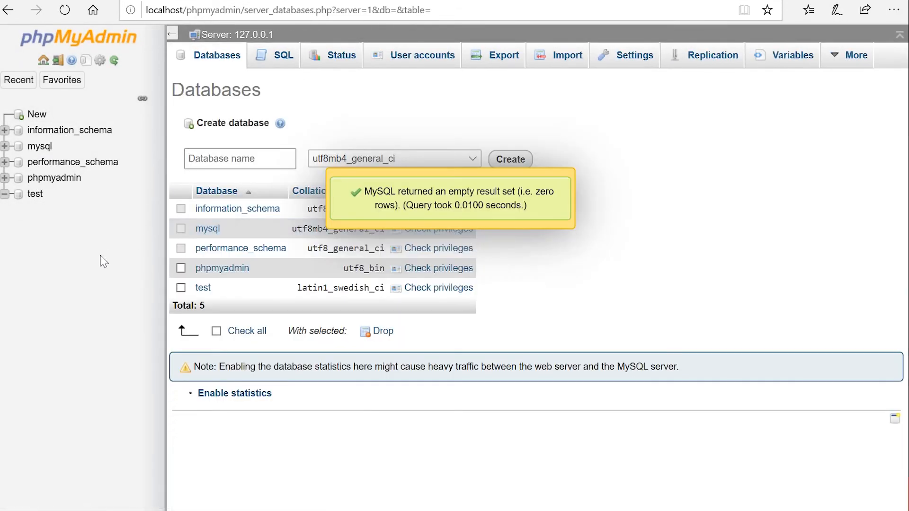
left_click(43, 60)
left_click(568, 57)
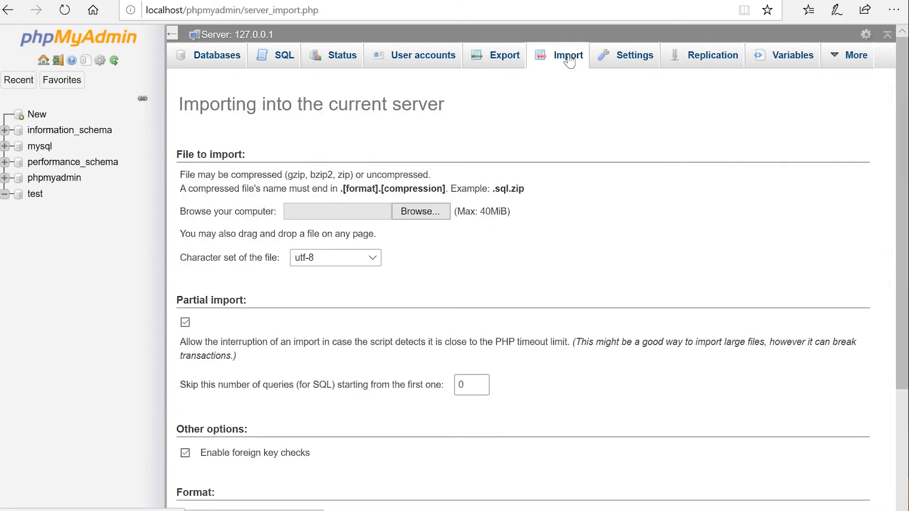
Step: Import Downloads\user.sql at server level, which fails with #1046 No database selected
left_click(425, 211)
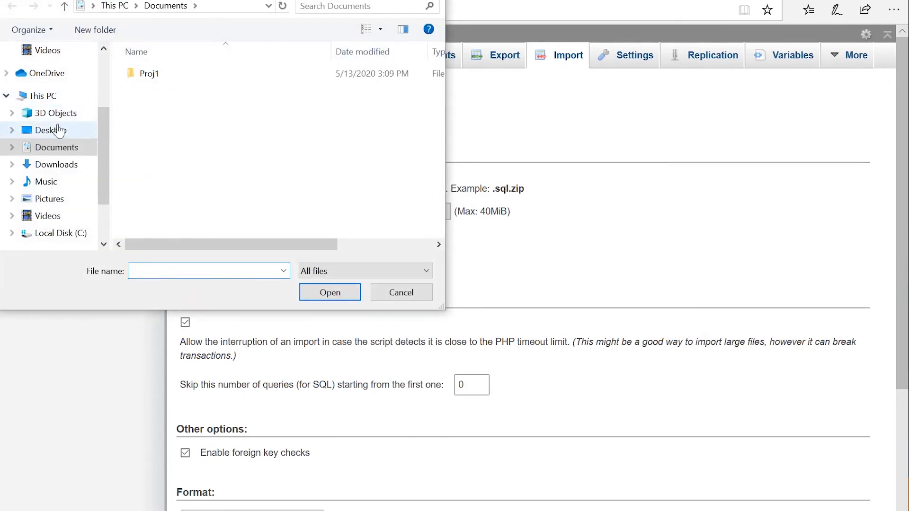
left_click(66, 164)
left_click(168, 76)
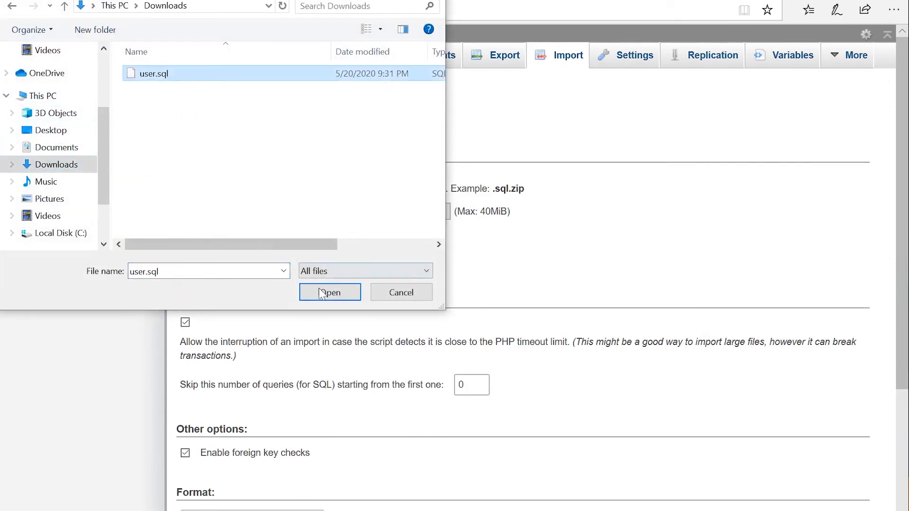
left_click(325, 293)
scroll(487, 256, "down", 3)
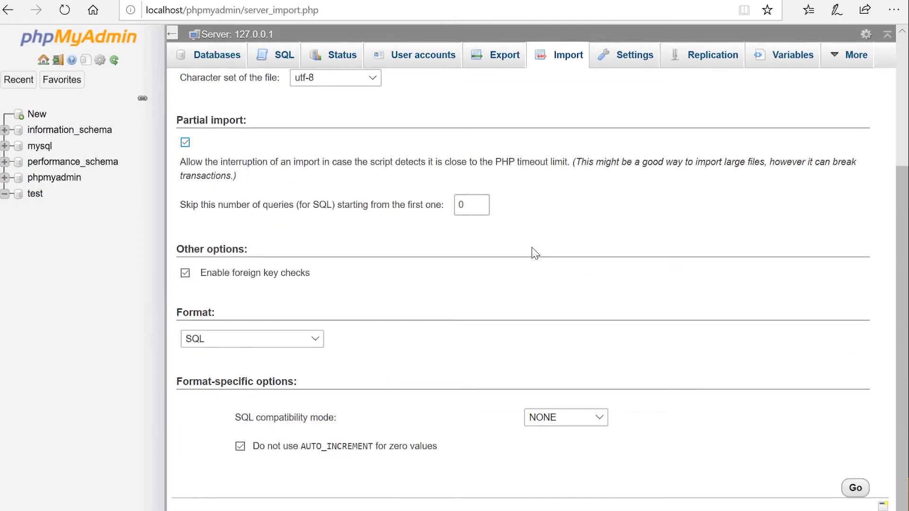
left_click(856, 488)
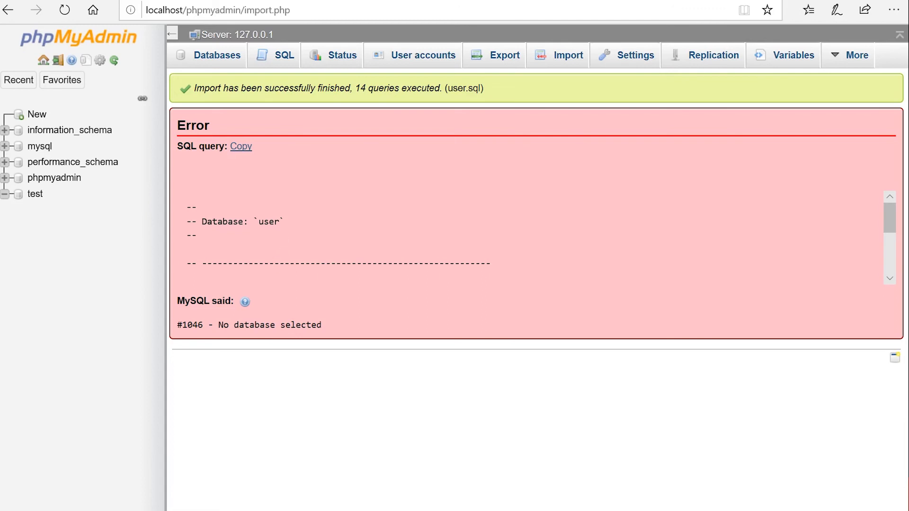
left_click(37, 116)
Step: Create a new database named 'User'
left_click(240, 158)
type("User")
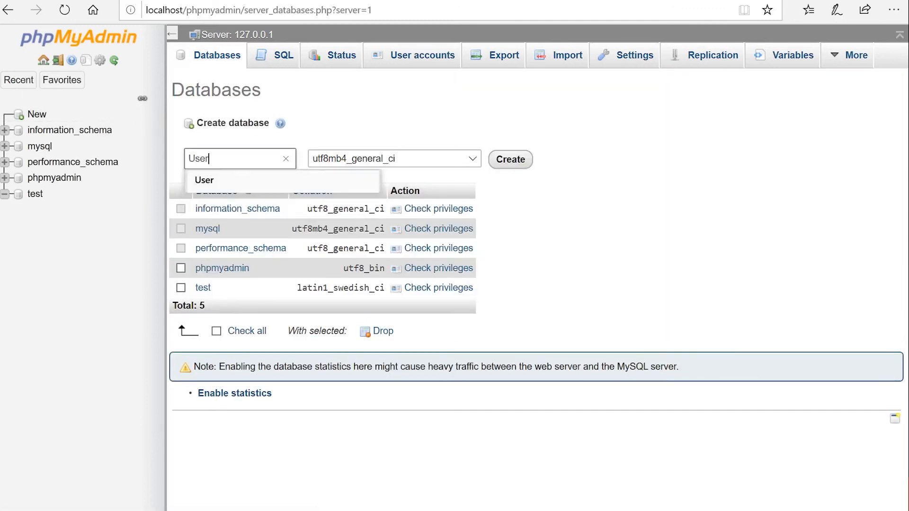
left_click(511, 159)
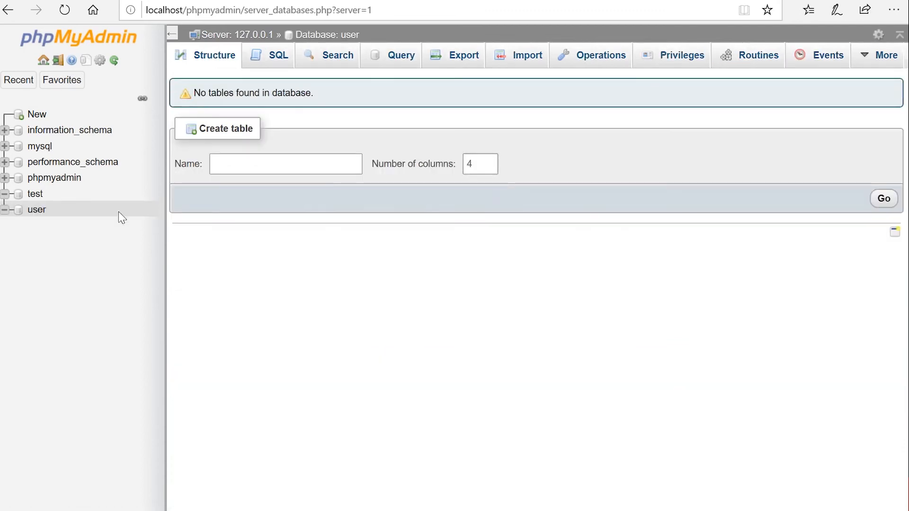
Step: Import user.sql into the user database and view its restored person table
left_click(514, 66)
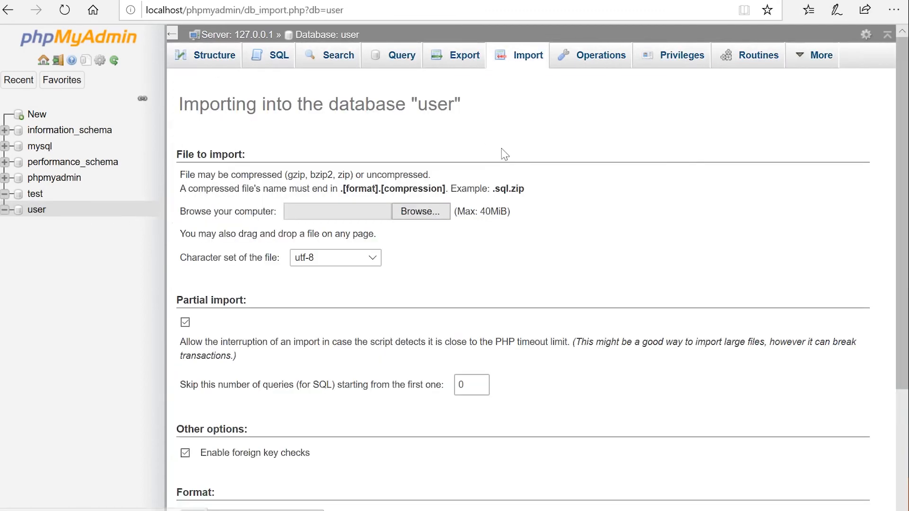
left_click(416, 211)
left_click(164, 76)
left_click(327, 290)
scroll(494, 279, "down", 4)
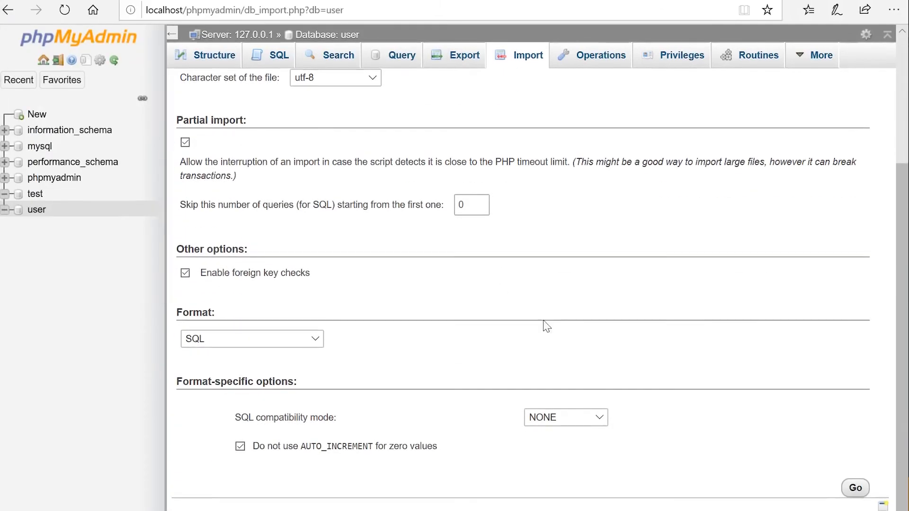
left_click(856, 486)
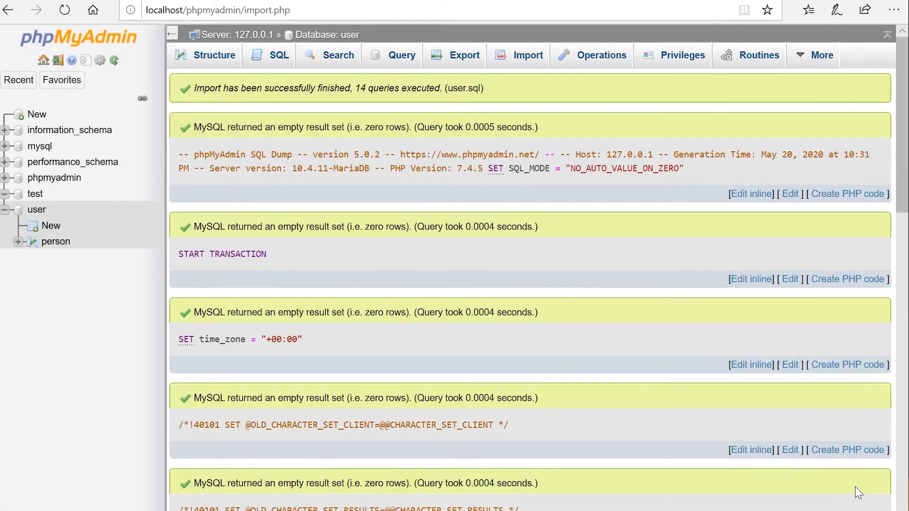
scroll(855, 486, "down", 15)
scroll(521, 346, "up", 15)
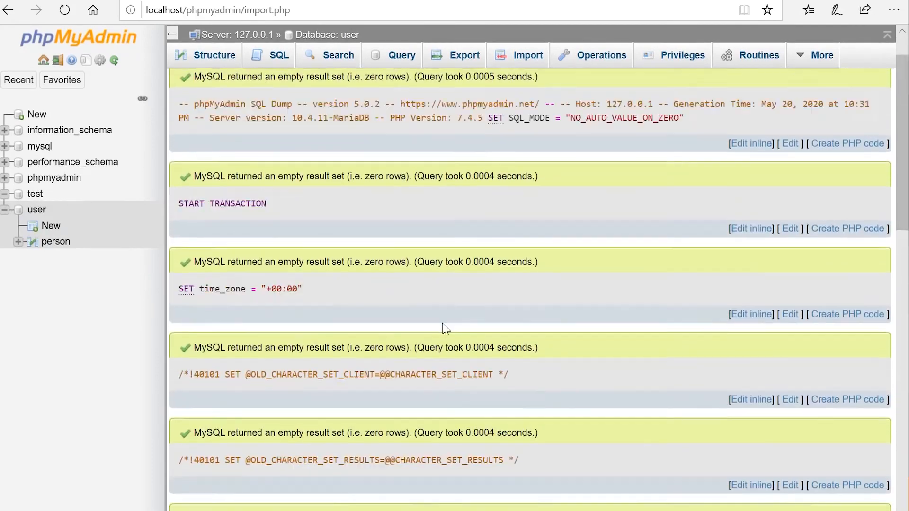
left_click(226, 62)
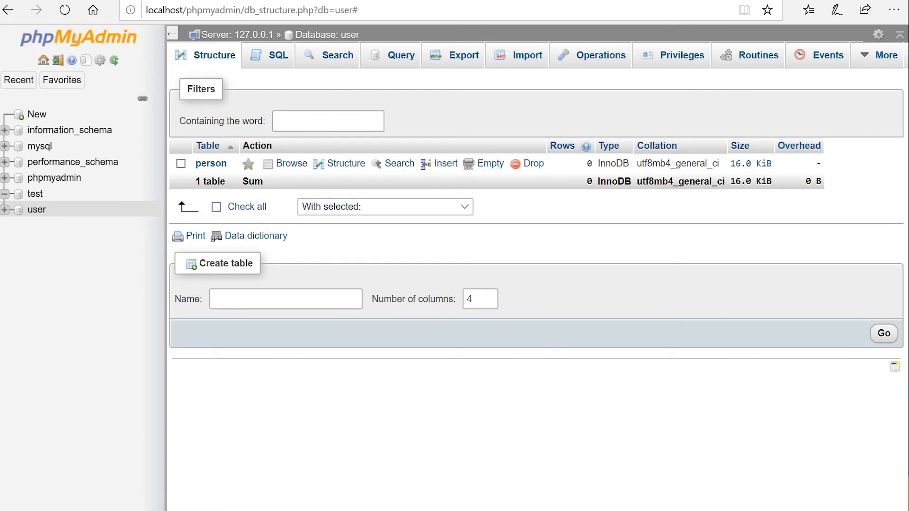
Step: Browse to C:\xampp\phpMyAdmin in File Explorer and open config.inc in Notepad
key("super+e")
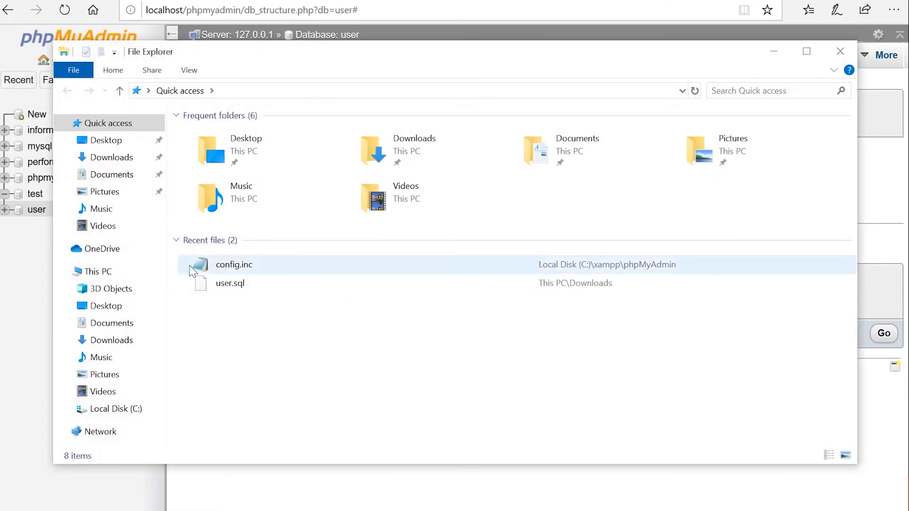
left_click(124, 411)
double_click(219, 212)
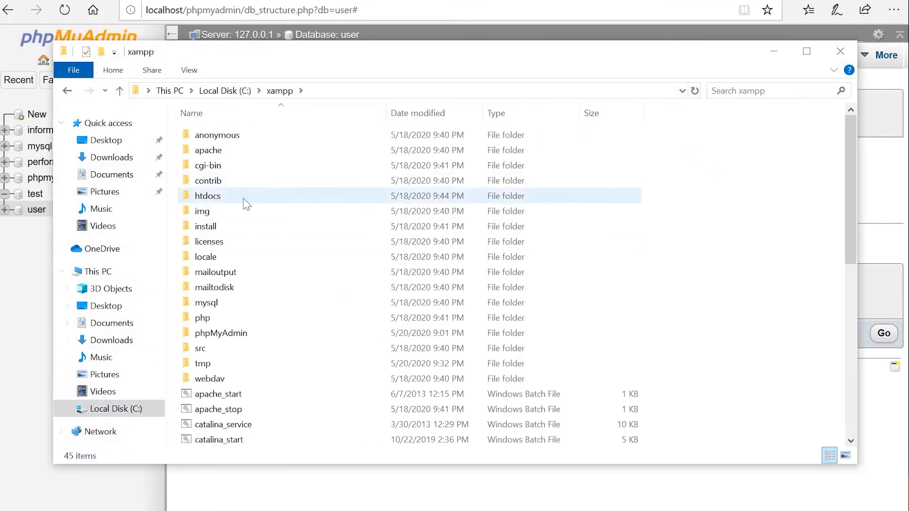
scroll(226, 322, "down", 2)
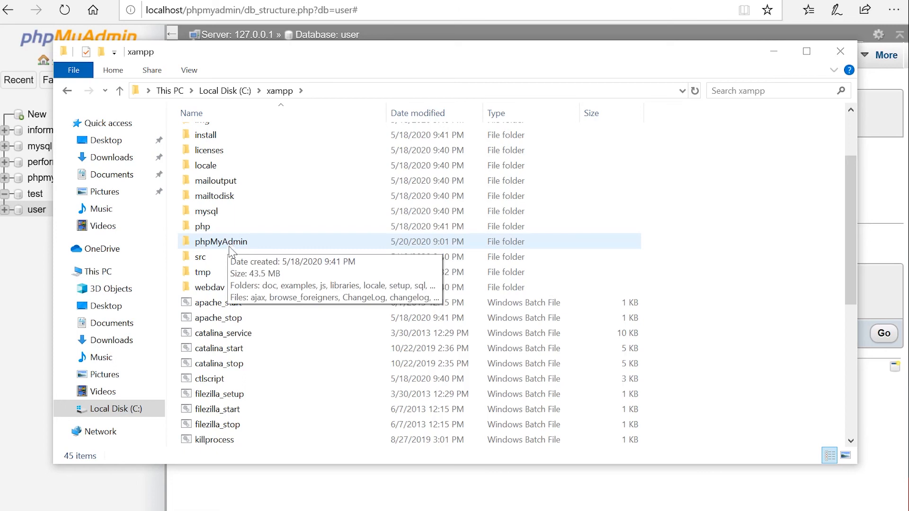
double_click(230, 251)
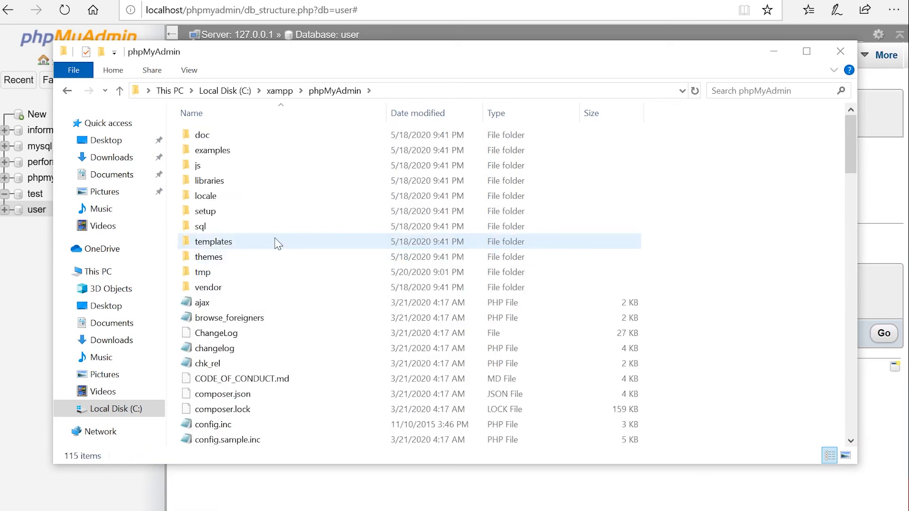
scroll(265, 293, "down", 1)
scroll(277, 379, "down", 2)
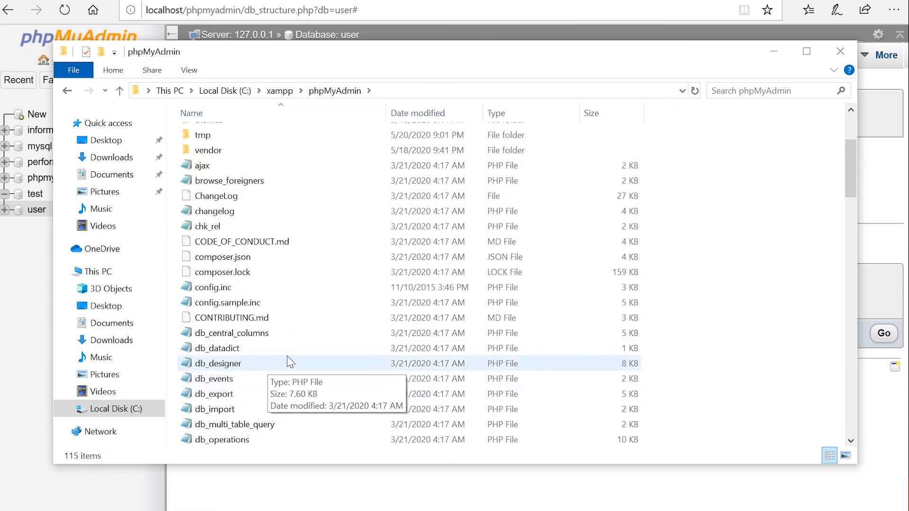
scroll(291, 362, "up", 2)
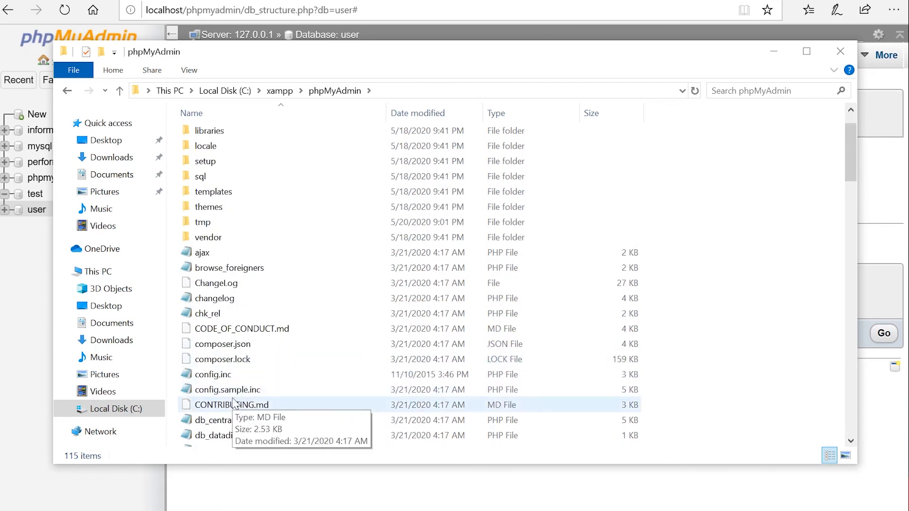
scroll(236, 389, "down", 1)
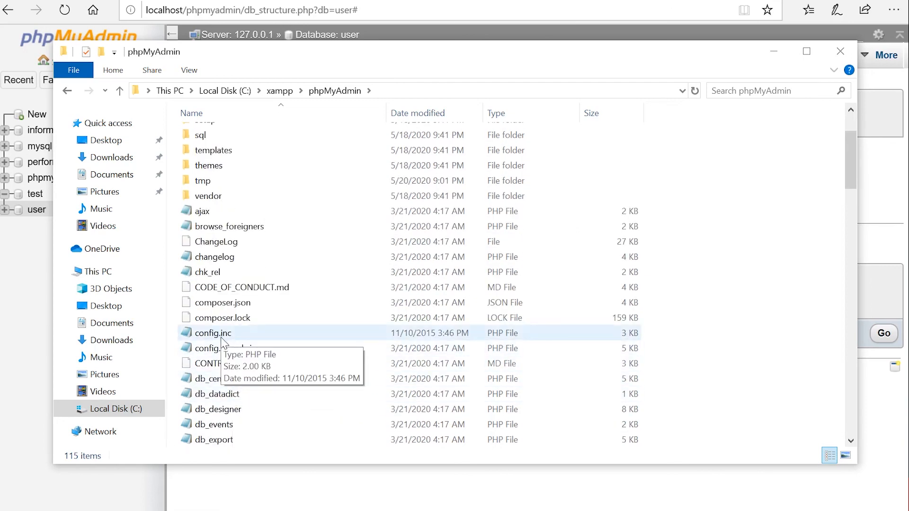
right_click(219, 337)
double_click(209, 335)
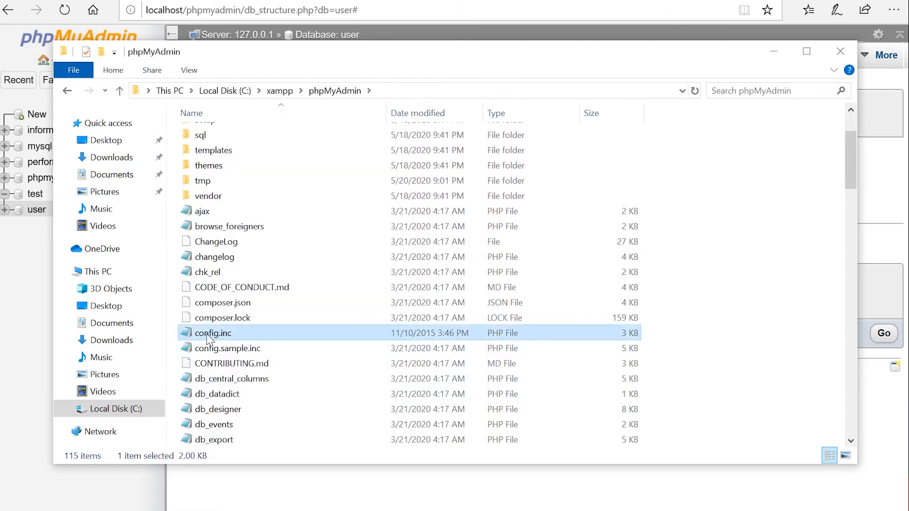
Step: Review config.inc's authentication block, zooming in and selecting the root user and password lines
scroll(388, 227, "down", 4)
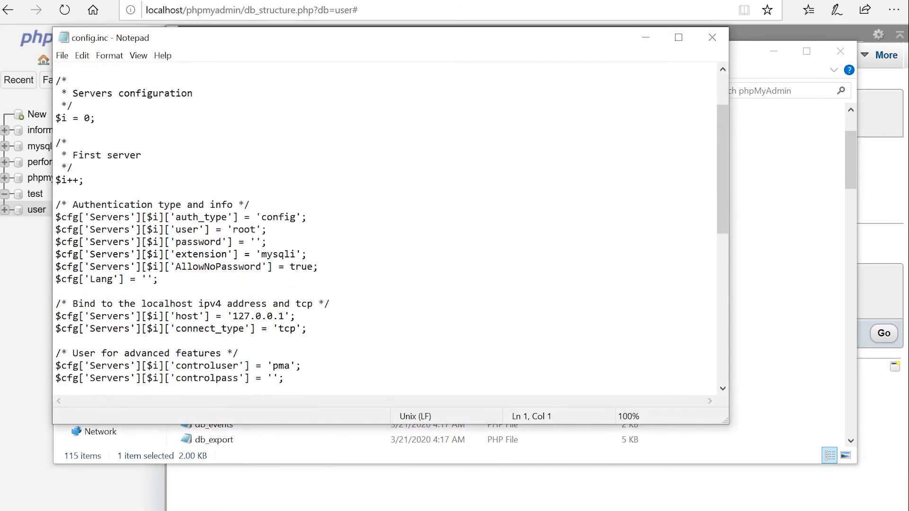
left_click_drag(158, 205, 55, 130)
scroll(55, 130, "up", 2)
key("ctrl+plus")
key("ctrl+plus")
key("ctrl+plus")
key("ctrl+plus")
key("ctrl+plus")
key("ctrl+plus")
key("ctrl+plus")
key("ctrl+plus")
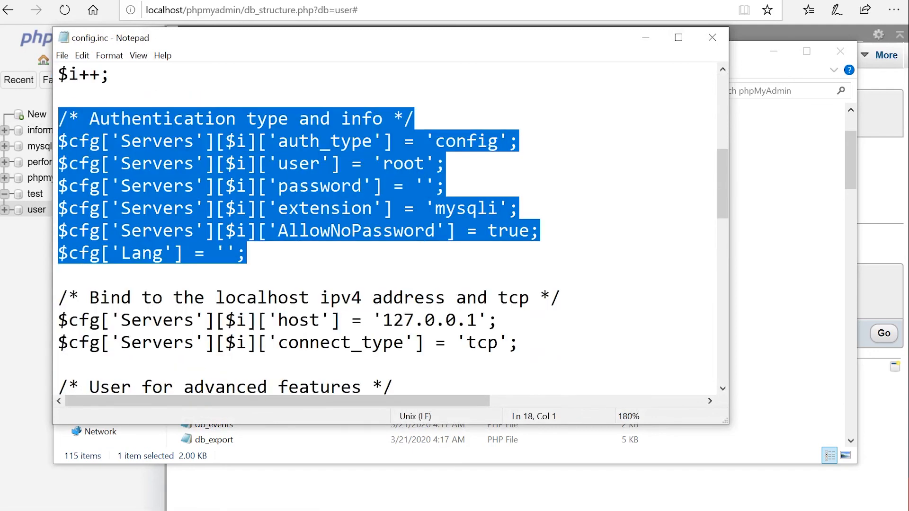
left_click(436, 164)
left_click_drag(383, 164, 425, 164)
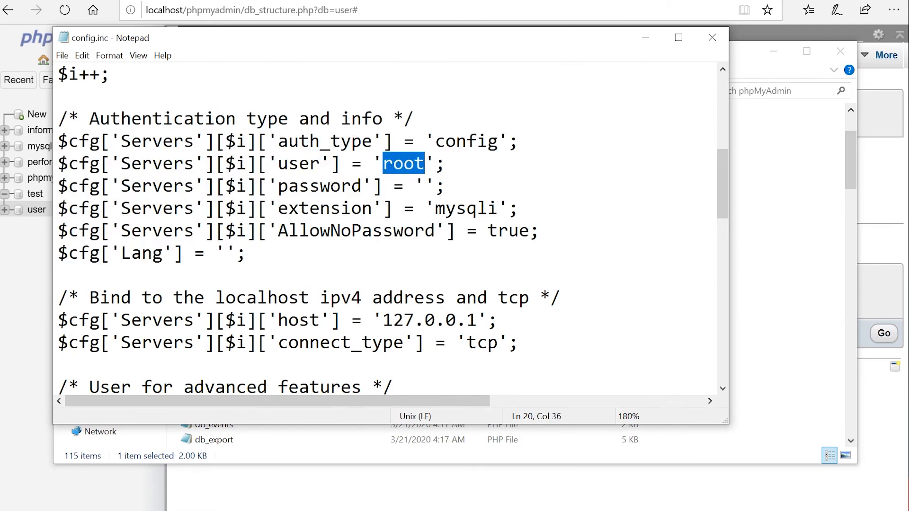
key("Down")
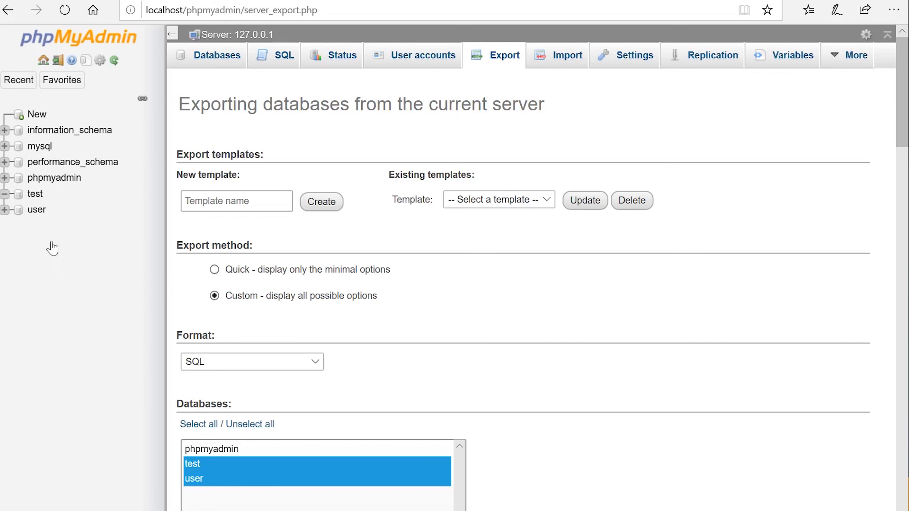
Step: Go to the server-level Export page from Home and switch to the Custom export method
left_click(45, 66)
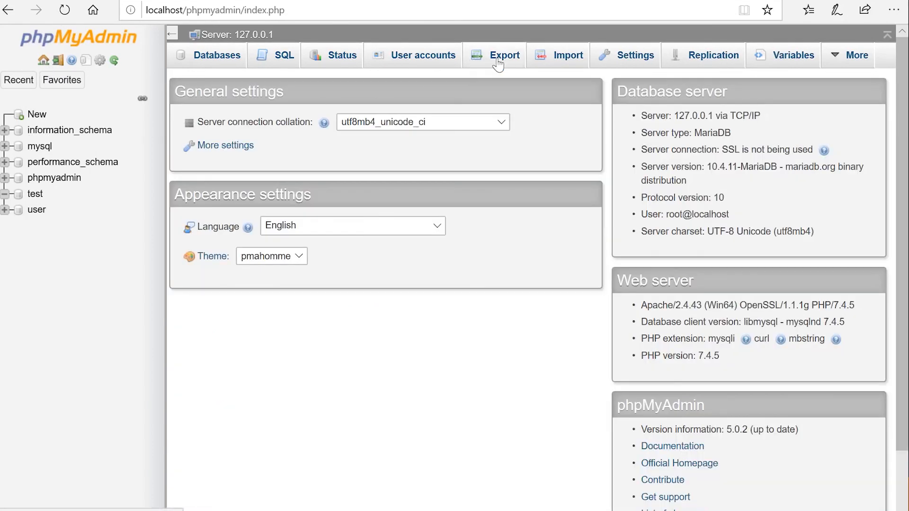
left_click(498, 65)
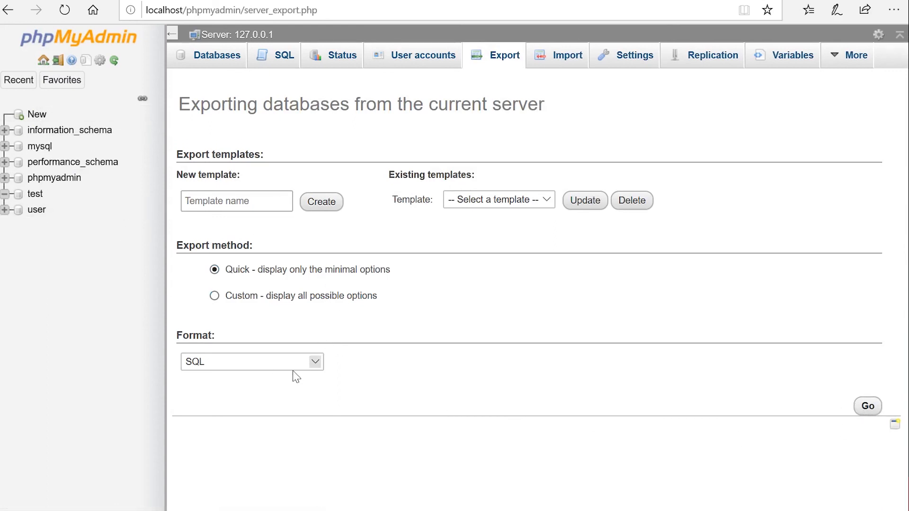
left_click(216, 296)
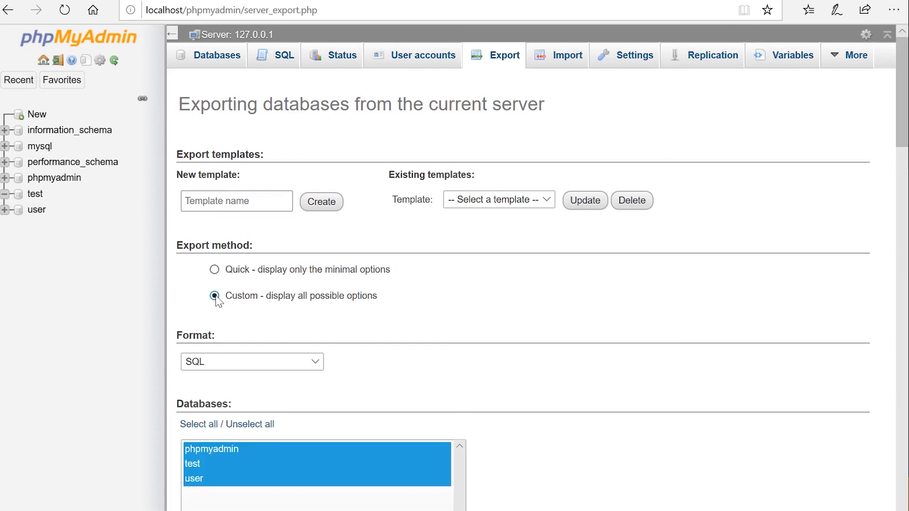
scroll(374, 278, "down", 1)
scroll(374, 278, "down", 4)
Step: Select the test and user databases in the export database list
left_click(227, 237)
left_click(232, 253)
left_click(233, 224)
left_click(234, 238)
left_click(234, 253, "ctrl")
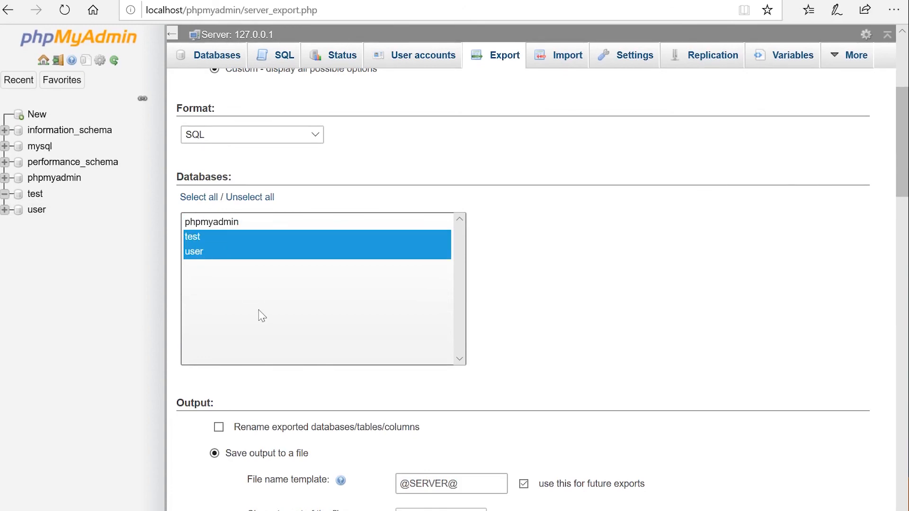
Step: Review the custom SQL export options, then switch back to the Quick export method
scroll(258, 310, "down", 5)
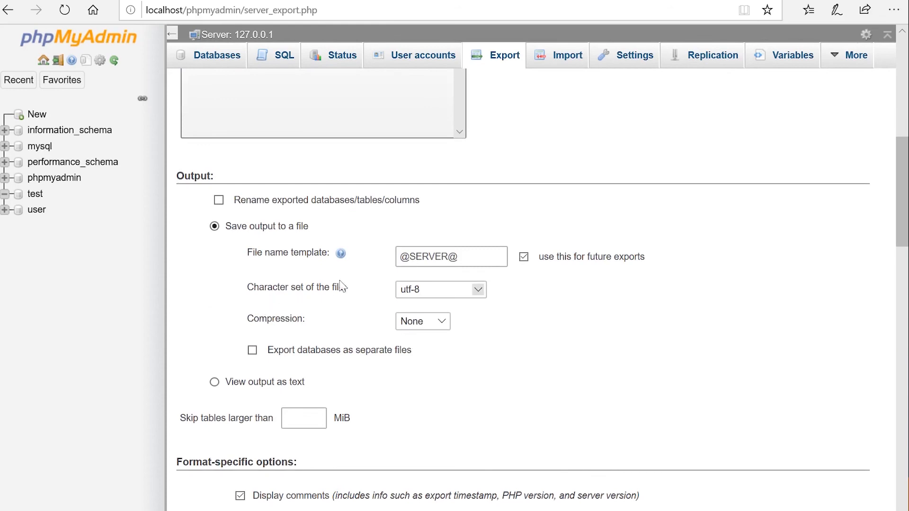
scroll(342, 287, "down", 12)
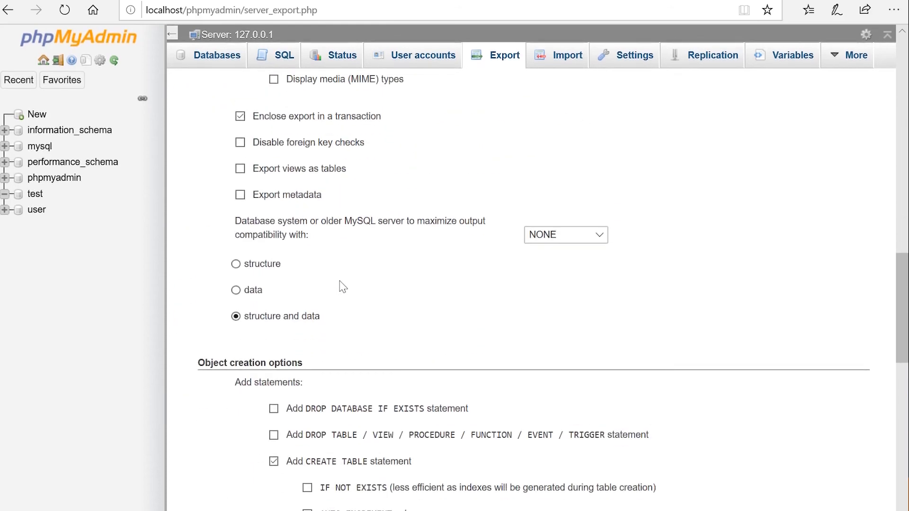
scroll(342, 287, "down", 8)
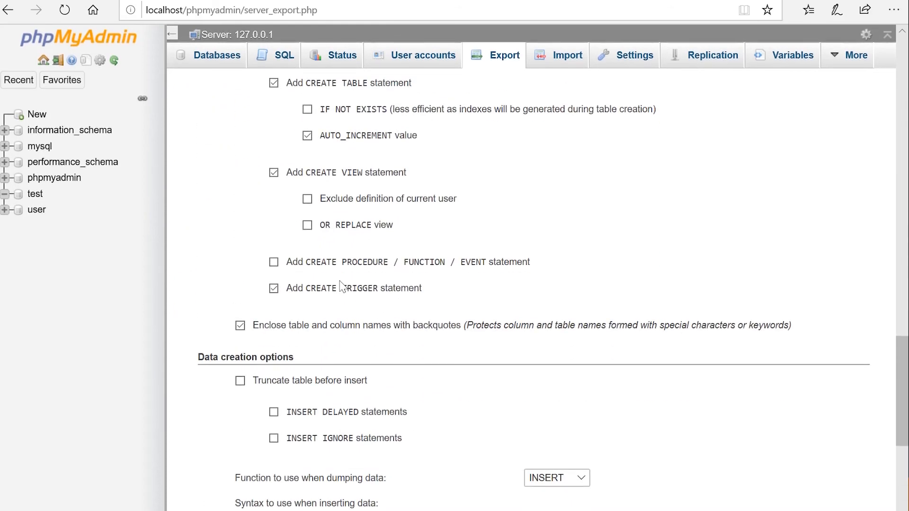
scroll(343, 289, "up", 6)
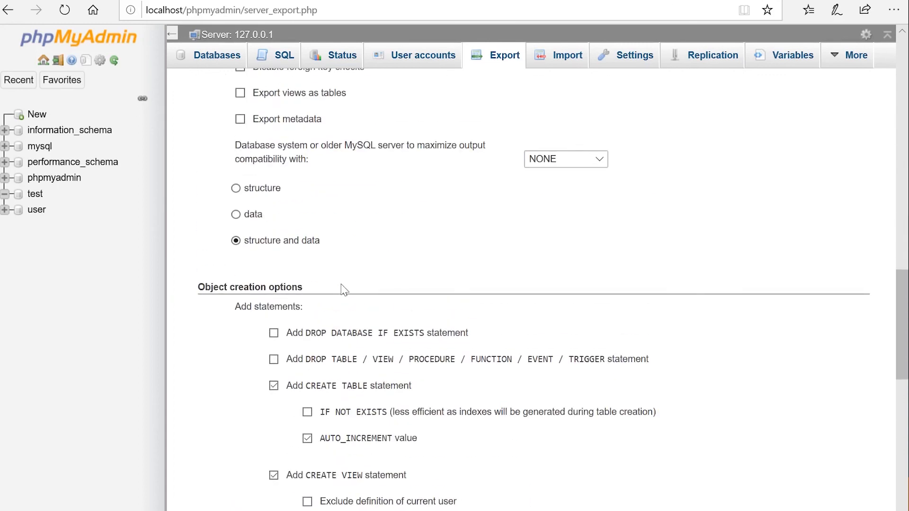
scroll(344, 289, "up", 20)
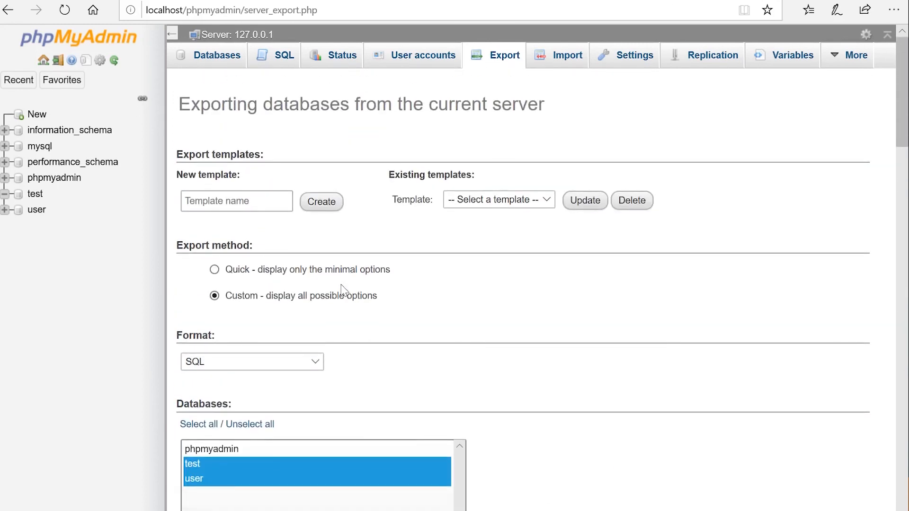
scroll(345, 290, "down", 10)
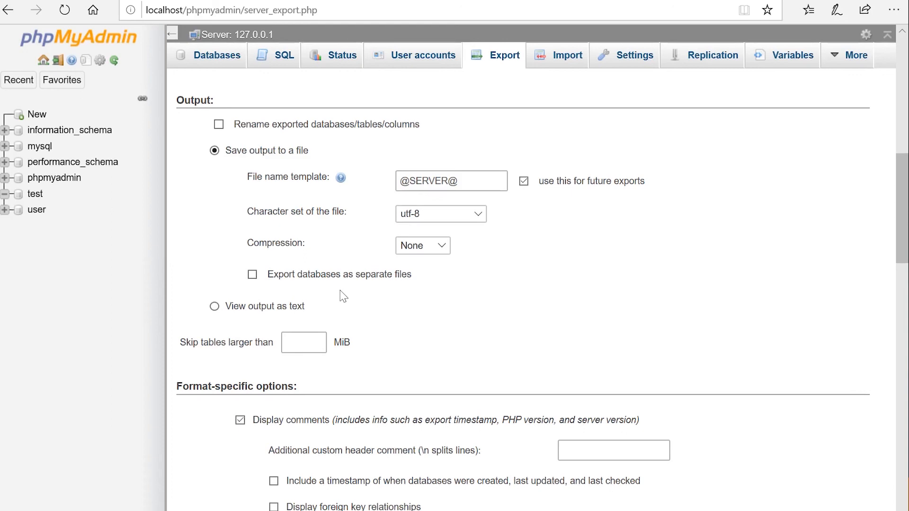
scroll(342, 296, "up", 10)
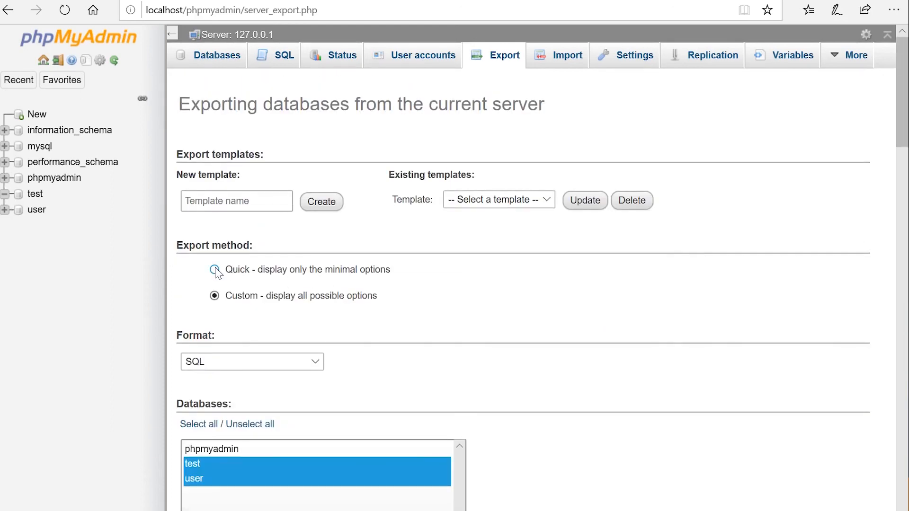
left_click(215, 270)
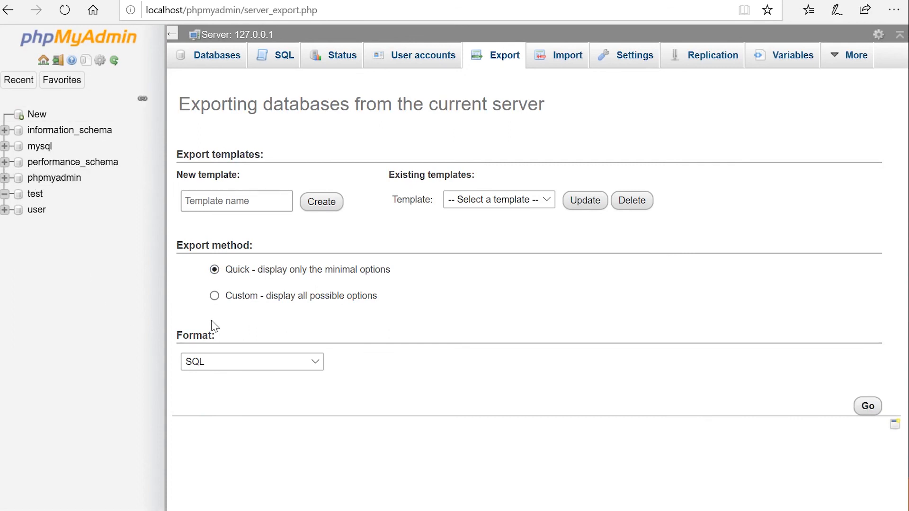